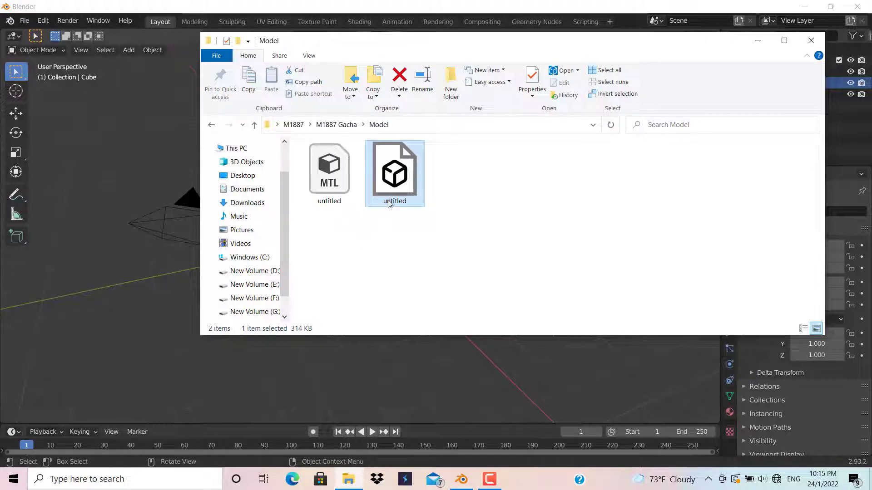
Step: Switch from File Explorer to Blender and delete the default cube, camera and light from the scene
left_click(368, 257)
left_click(755, 45)
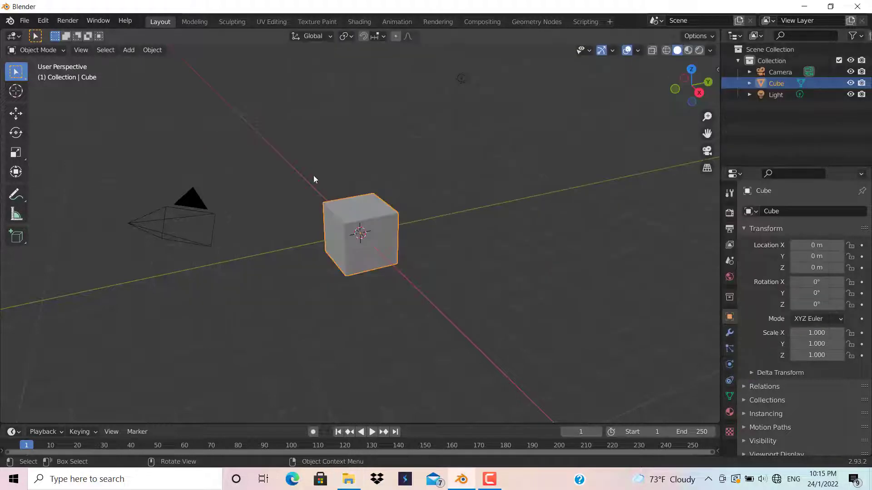
key("a")
key("x")
left_click(557, 268)
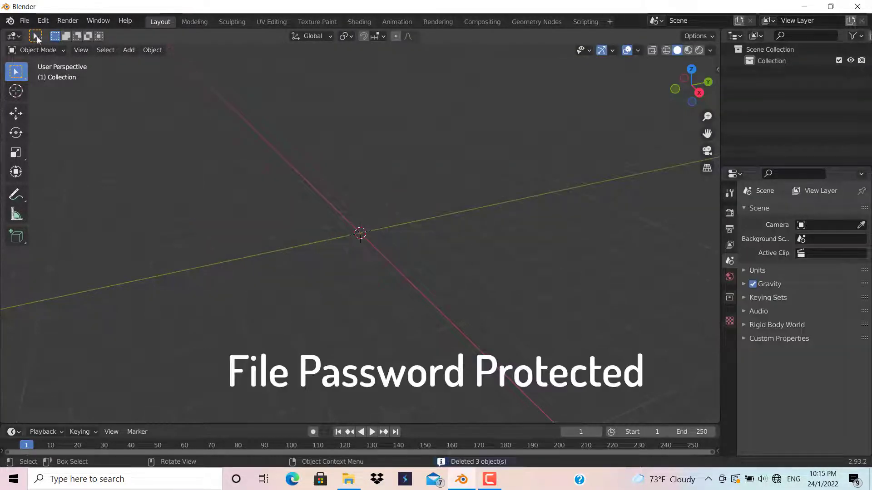
Step: Import untitled.obj as a Wavefront OBJ from the Model folder of M1887 Gacha
left_click(24, 20)
mouse_move(54, 174)
left_click(173, 276)
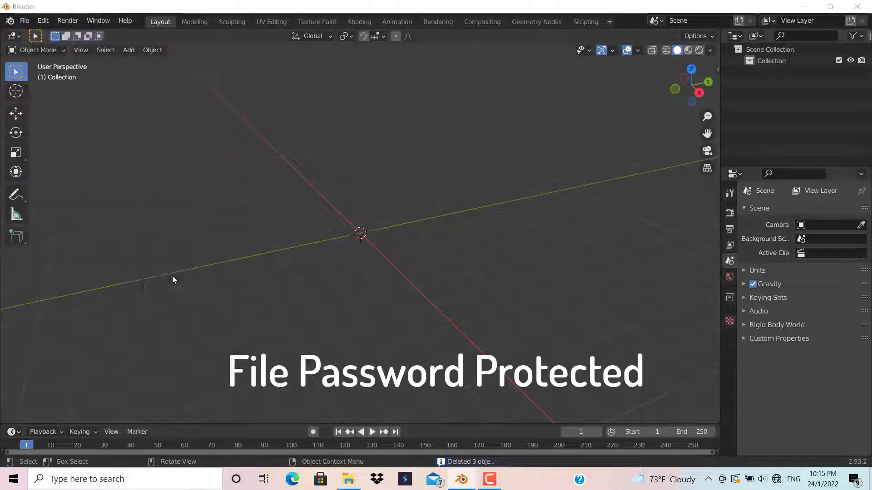
double_click(302, 112)
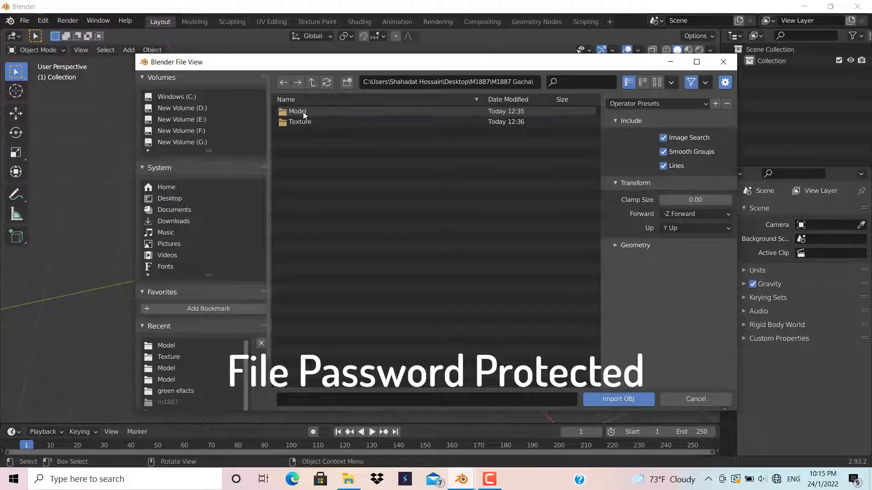
double_click(303, 112)
left_click(309, 121)
left_click(587, 398)
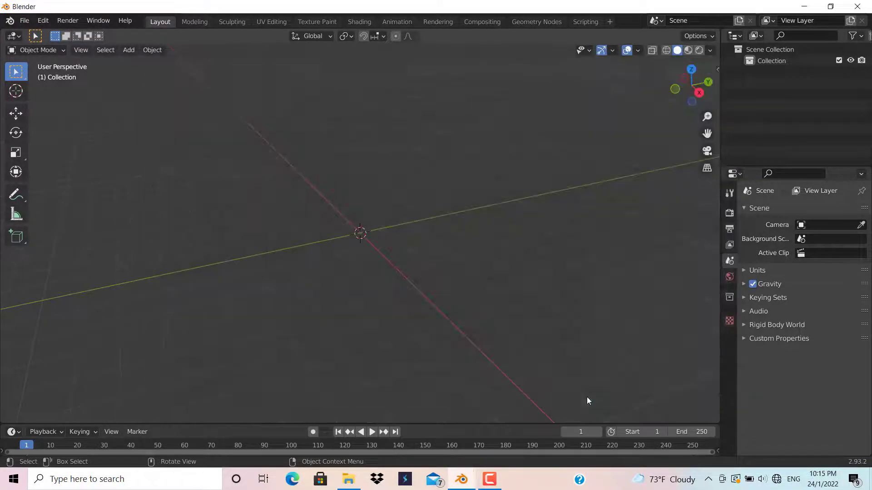
left_click(564, 149)
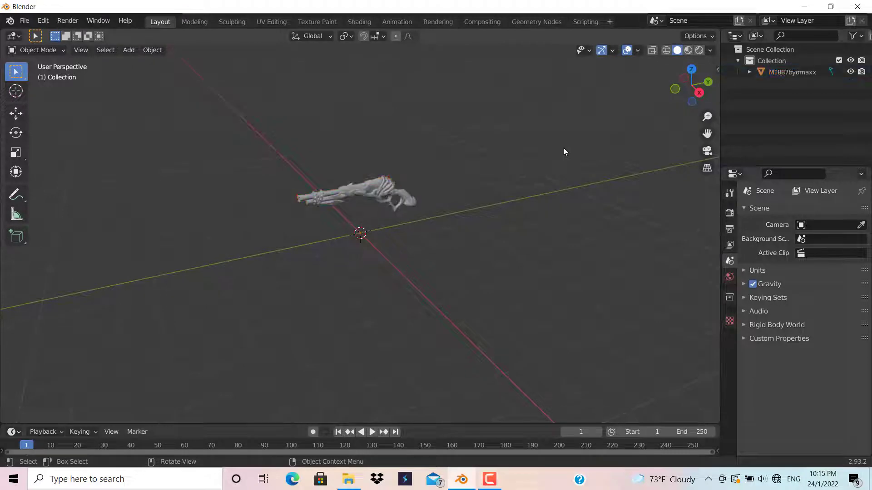
Step: Preview materials and apply the image M1887 Gacha.jpg to the gun by linking its Color to the Principled BSDF's Base Color
left_click(688, 50)
left_click(356, 20)
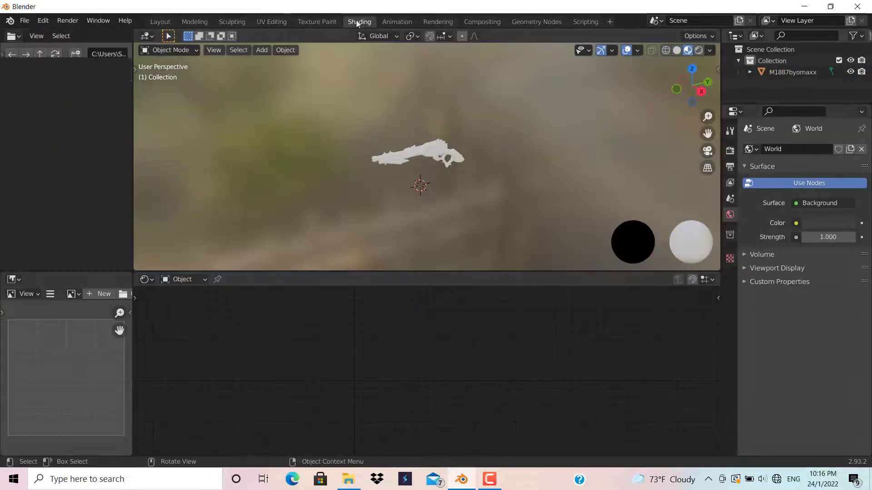
left_click(399, 152)
left_click_drag(719, 386, 719, 345)
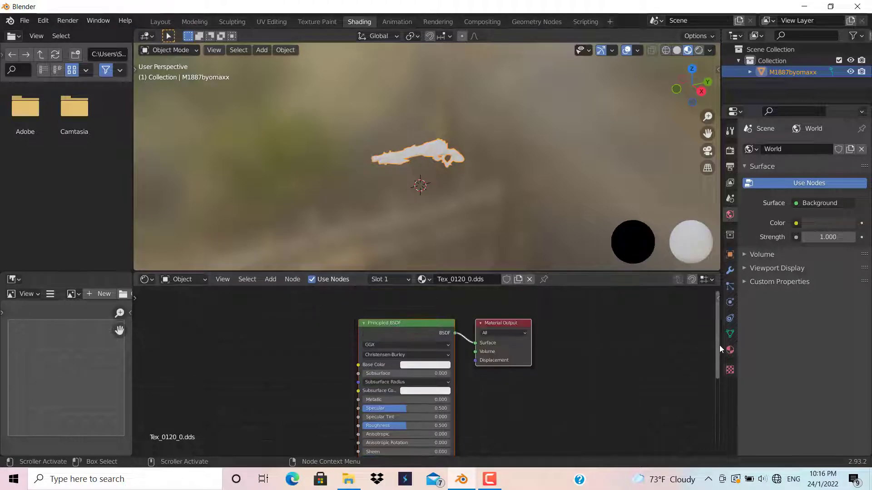
left_click(348, 479)
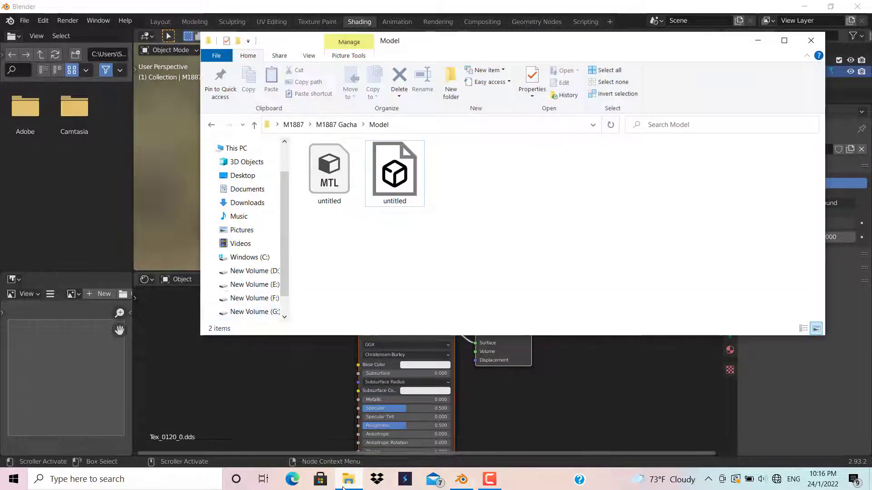
left_click(212, 124)
double_click(318, 175)
left_click_drag(336, 173, 358, 365)
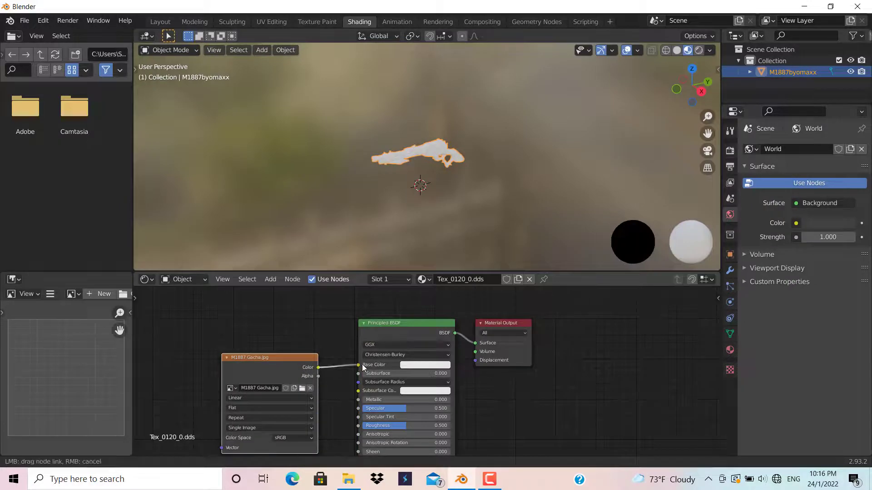
left_click(361, 211)
left_click(160, 22)
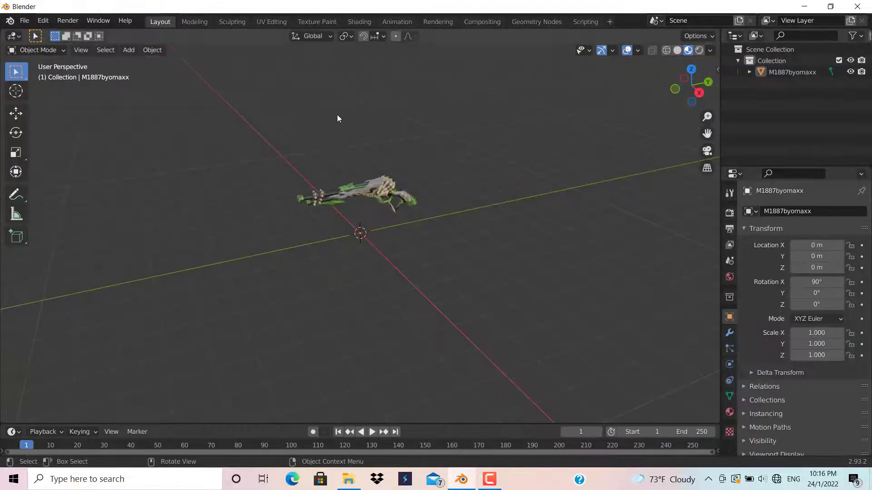
Step: Activate the Move tool, then examine the files in the Model folder of M1887 Real in File Explorer
left_click(17, 113)
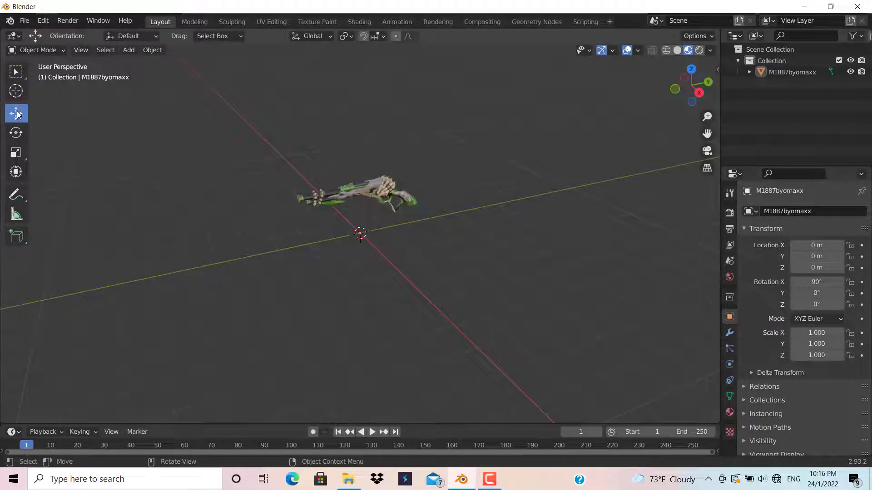
left_click(350, 478)
left_click(214, 126)
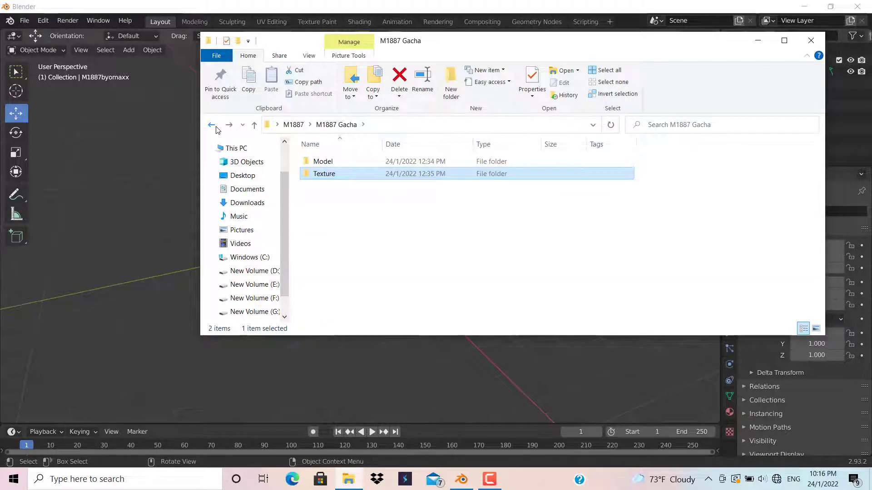
left_click(211, 126)
double_click(331, 185)
double_click(324, 162)
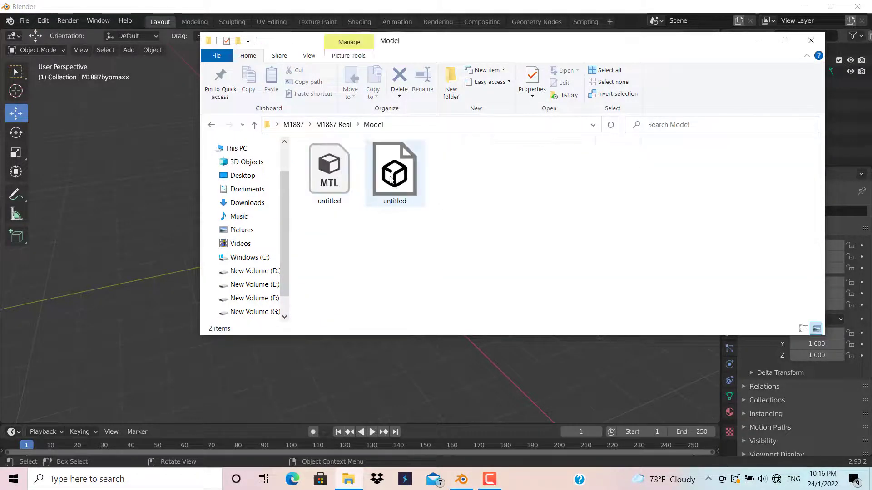
left_click(392, 180)
left_click(446, 217)
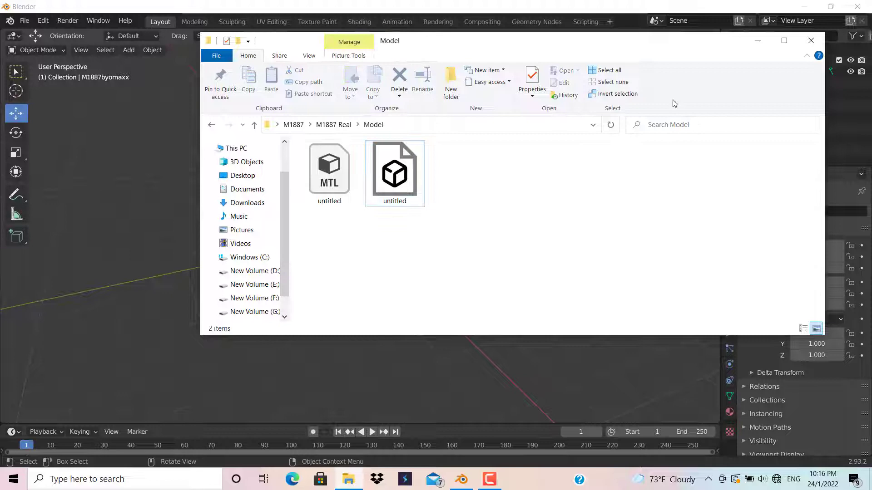
left_click(757, 41)
Step: Import untitled.obj as a Wavefront OBJ from the Model folder of M1887 Real
left_click(24, 20)
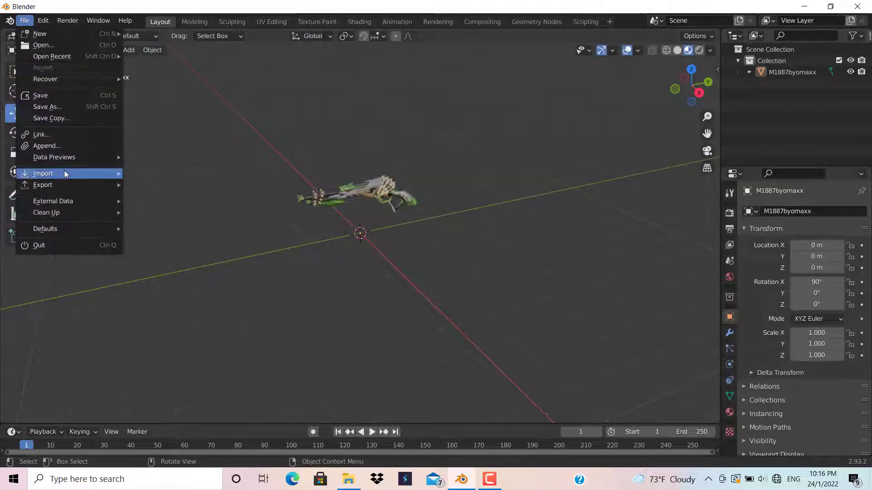
mouse_move(66, 174)
left_click(177, 275)
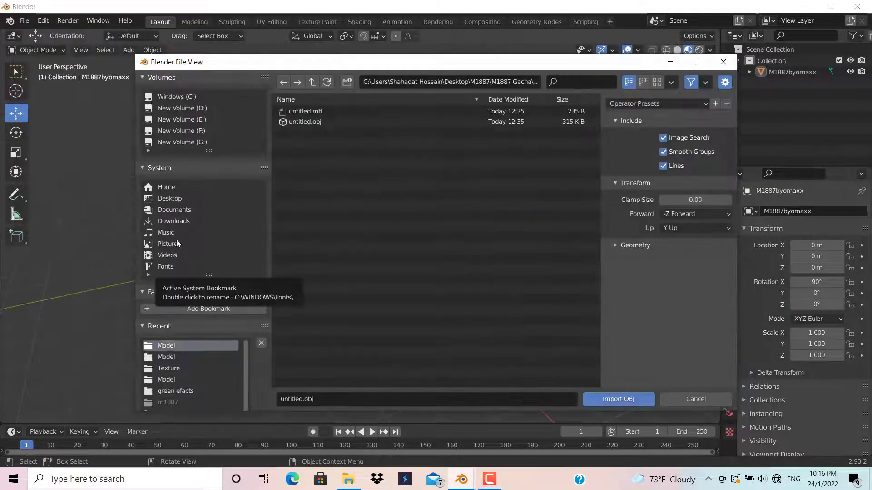
left_click(309, 86)
left_click(309, 85)
left_click(312, 133)
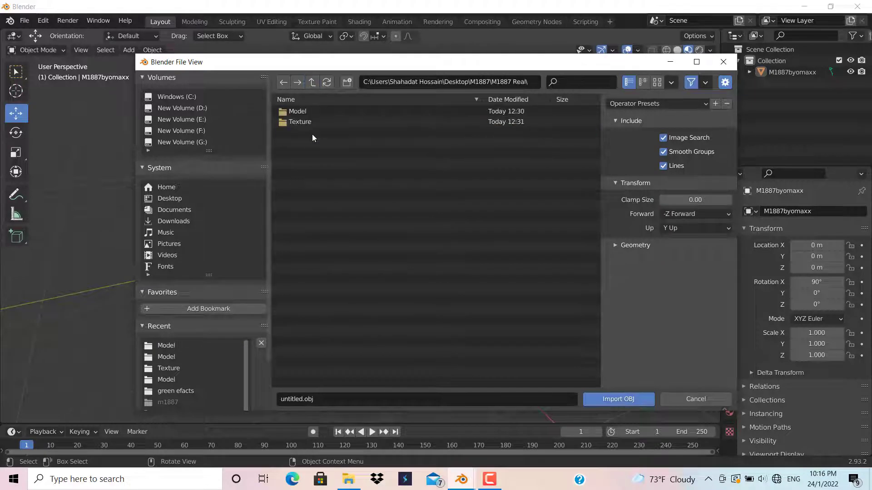
double_click(307, 112)
left_click(320, 120)
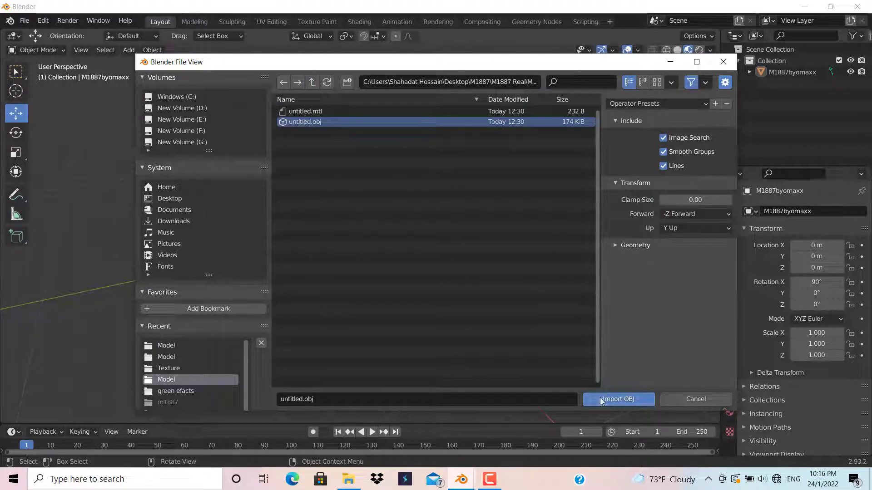
left_click(600, 397)
Step: Scale the imported M1887 Real gun up to about 1.23 and move it along the X axis, away from the textured gun
key("s")
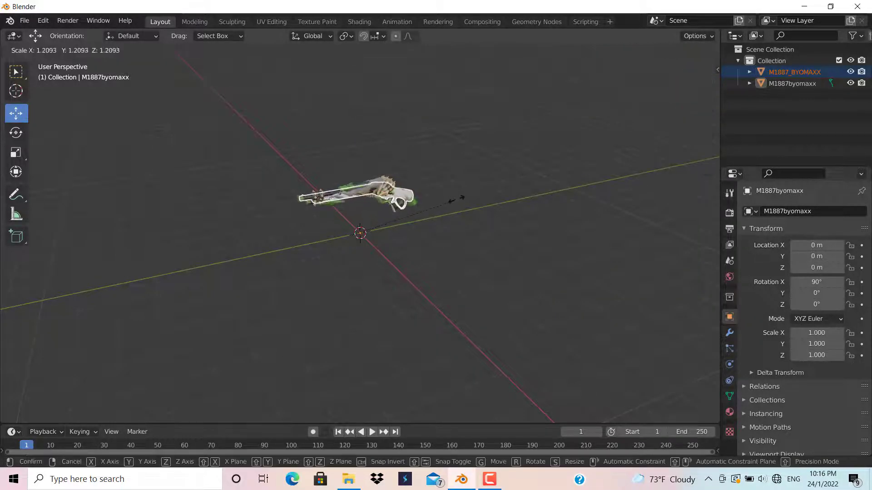
left_click(459, 202)
left_click_drag(704, 100, 676, 101)
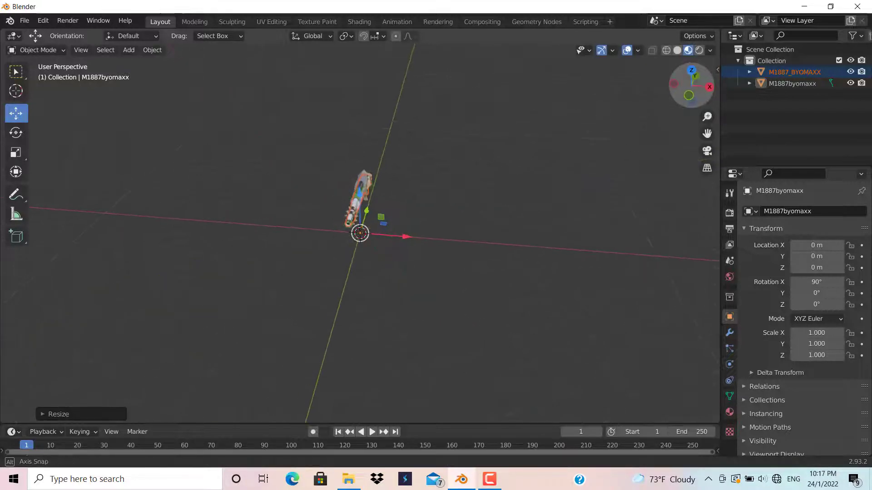
left_click_drag(420, 237, 443, 239)
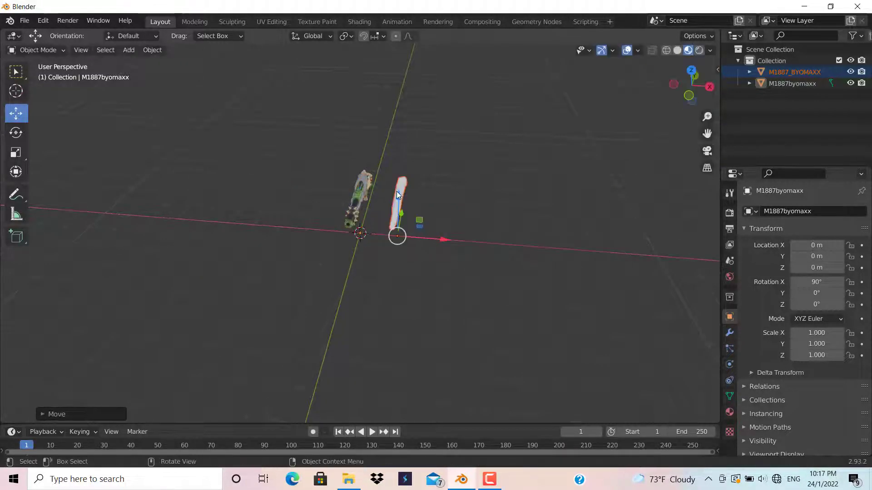
Step: Copy and paste the untextured gun, and move the copy along the X axis to about 2.8 m
right_click(402, 199)
left_click(399, 184)
right_click(399, 184)
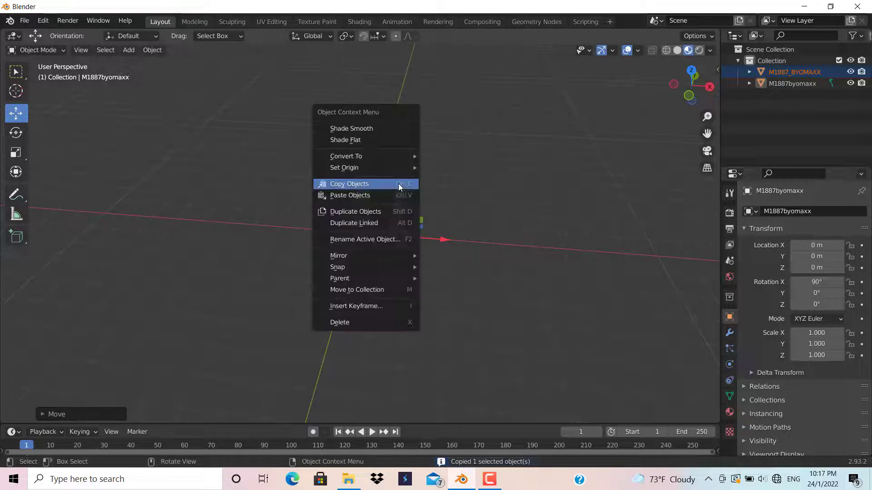
left_click(398, 195)
left_click_drag(443, 241, 492, 253)
left_click(541, 184)
left_click_drag(686, 97, 671, 122)
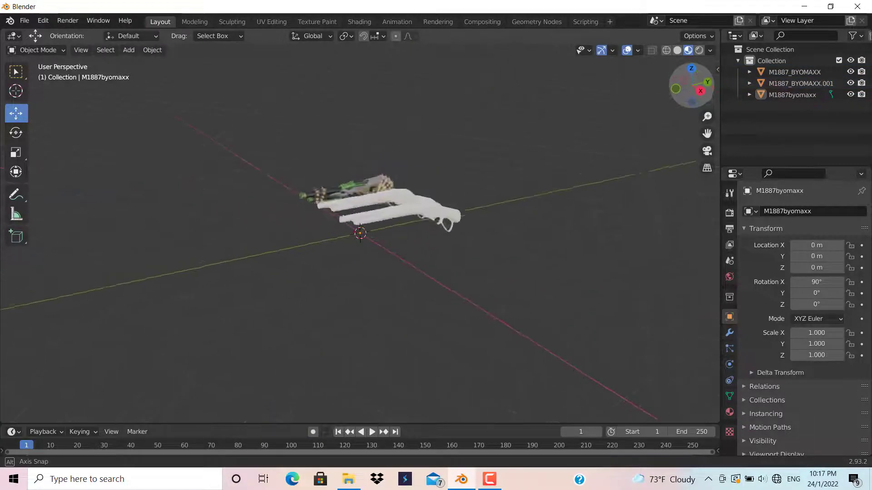
Step: Switch to the Shading workspace and open the Texture folder of M1887 Real in File Explorer to view its images
left_click(359, 22)
left_click(348, 479)
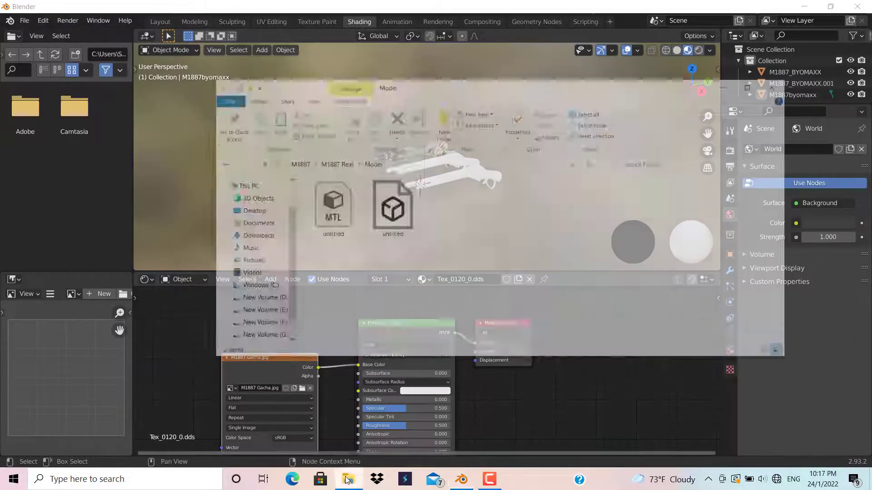
left_click(211, 125)
double_click(324, 173)
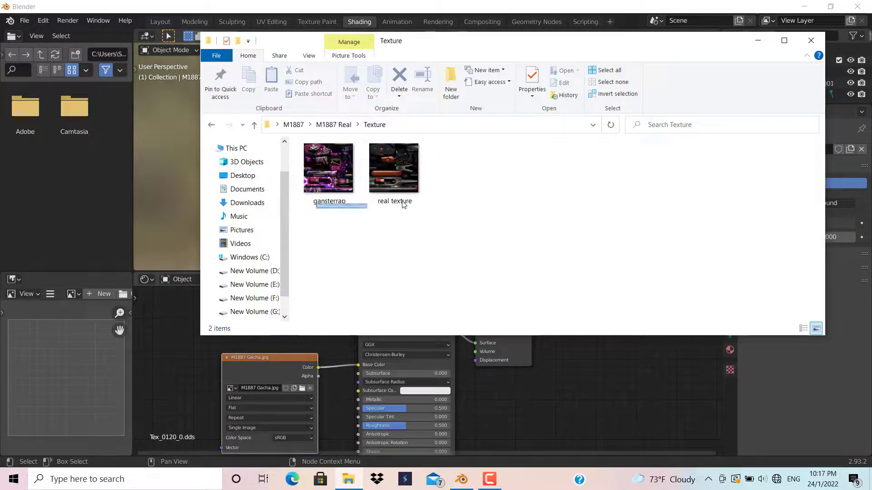
key("ctrl+a")
left_click(393, 205)
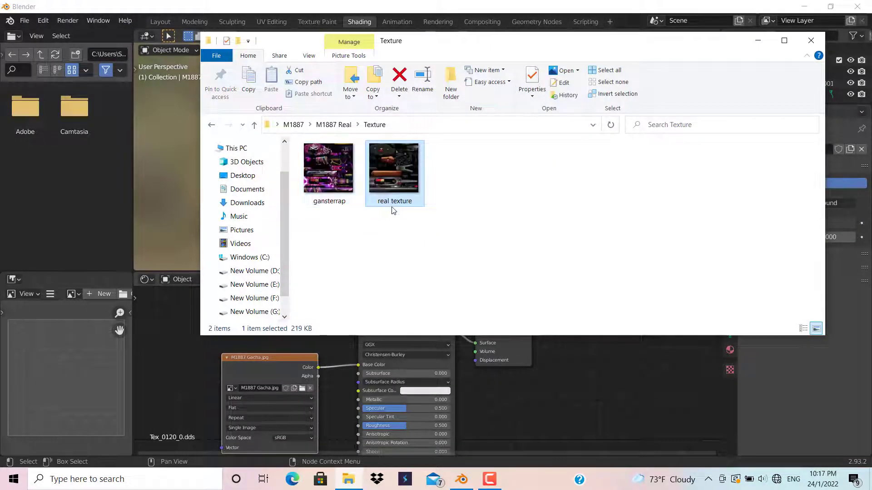
left_click(545, 159)
left_click(758, 42)
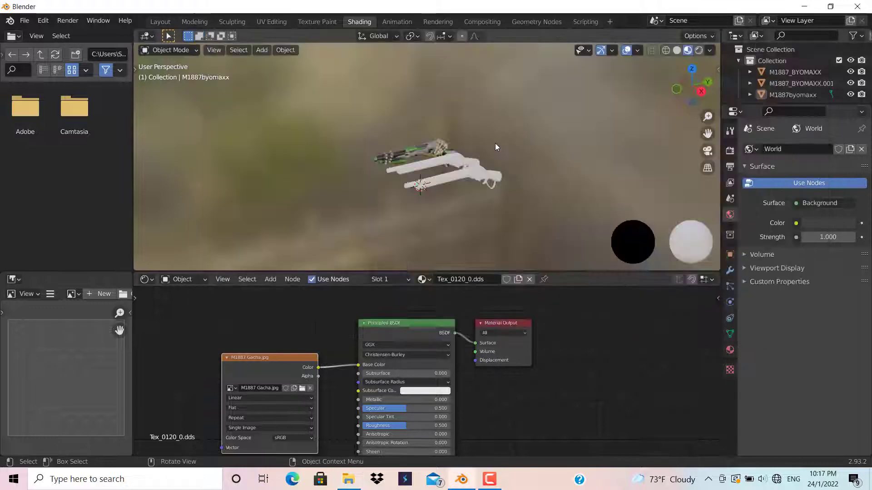
Step: Add the real texture image to the middle gun's material and link its Color to Base Color
left_click(434, 161)
left_click(349, 479)
left_click_drag(393, 173, 358, 365)
Step: Apply gansterrap.jpg to the copied gun's Base Color and return to the Layout workspace to view all three guns
left_click(453, 177)
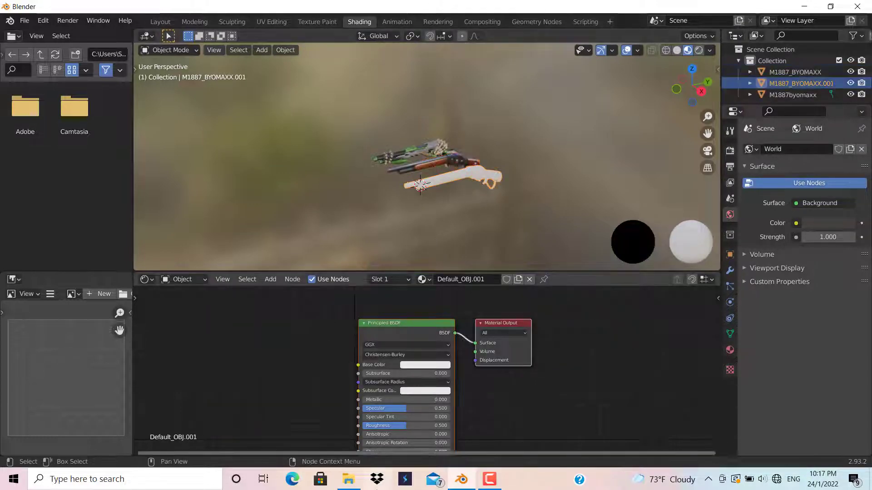
left_click(349, 479)
left_click_drag(327, 175, 255, 354)
left_click_drag(309, 354, 359, 365)
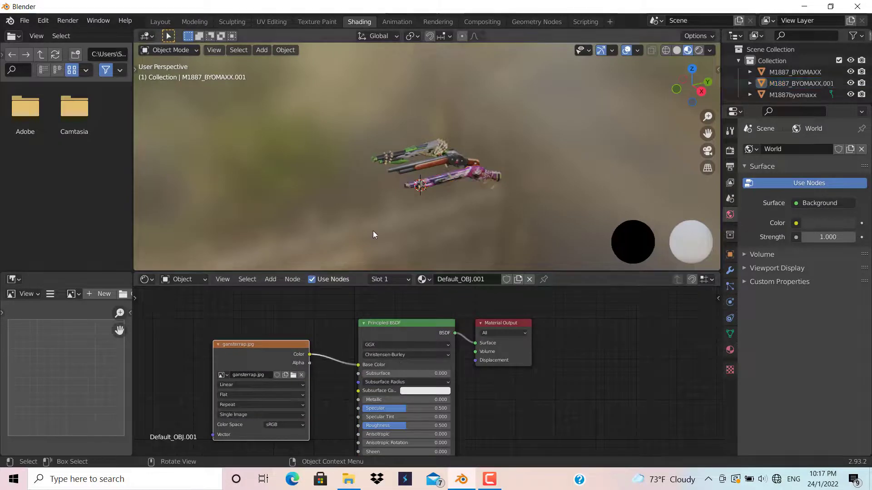
left_click(160, 21)
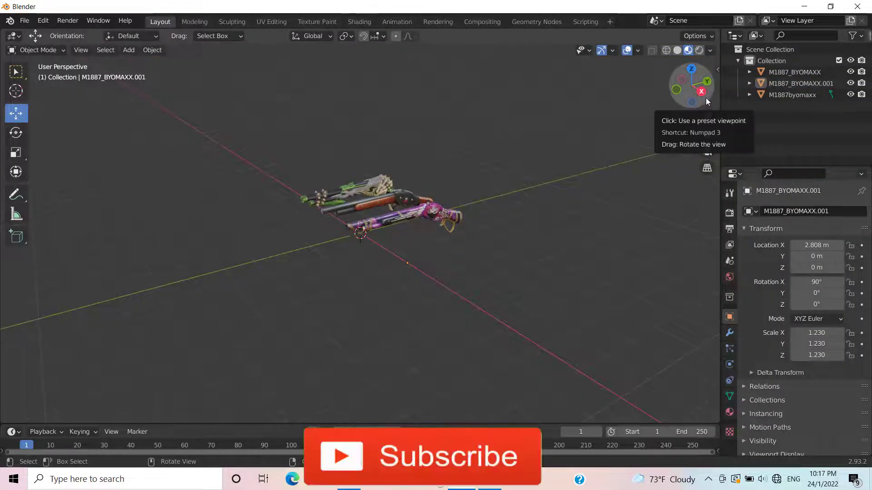
left_click_drag(706, 98, 790, 101)
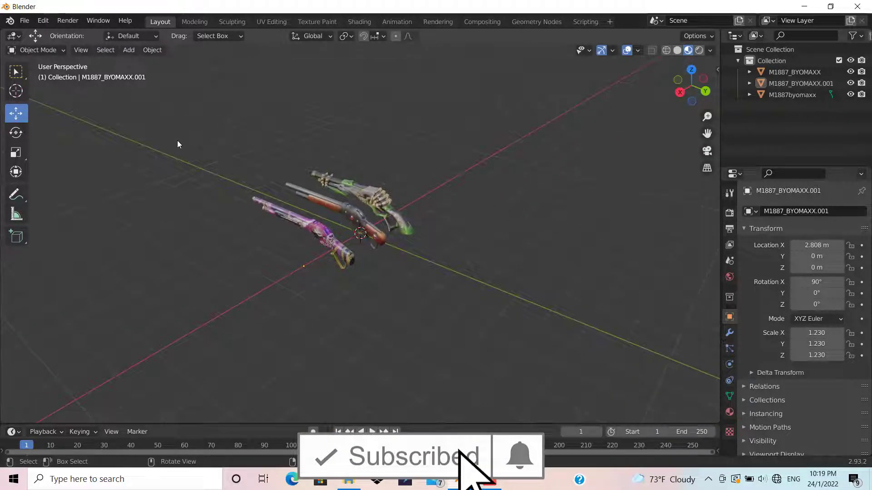
Step: Select all three textured guns and delete them from the scene
left_click_drag(178, 145, 491, 322)
key("x")
left_click(492, 321)
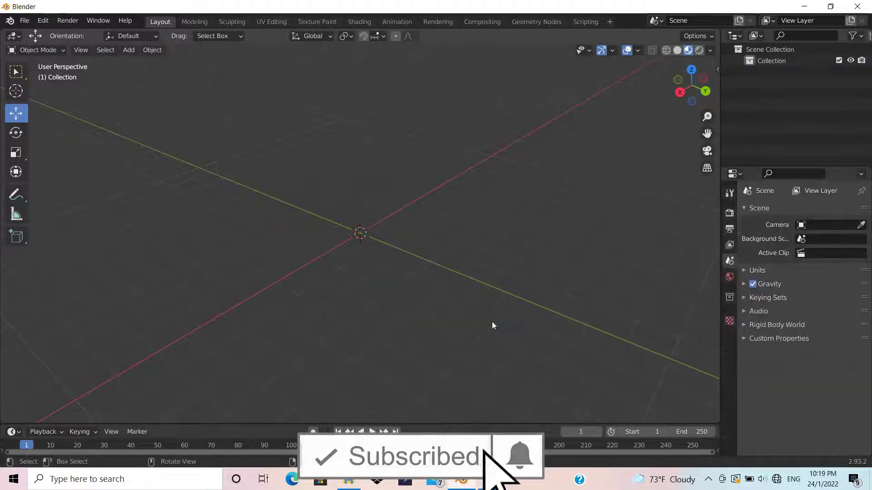
Step: Switch to File Explorer and open the Model folder of M1887 New to view its OBJ and MTL files
left_click(349, 479)
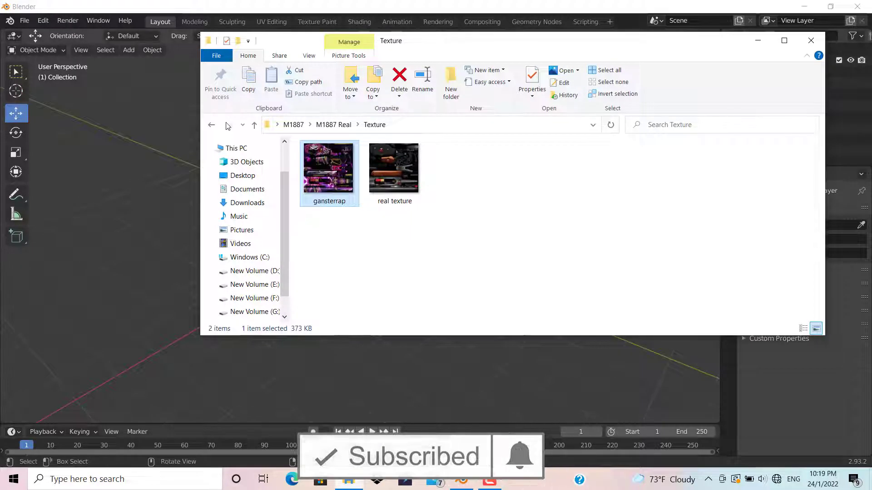
left_click(211, 125)
left_click(211, 125)
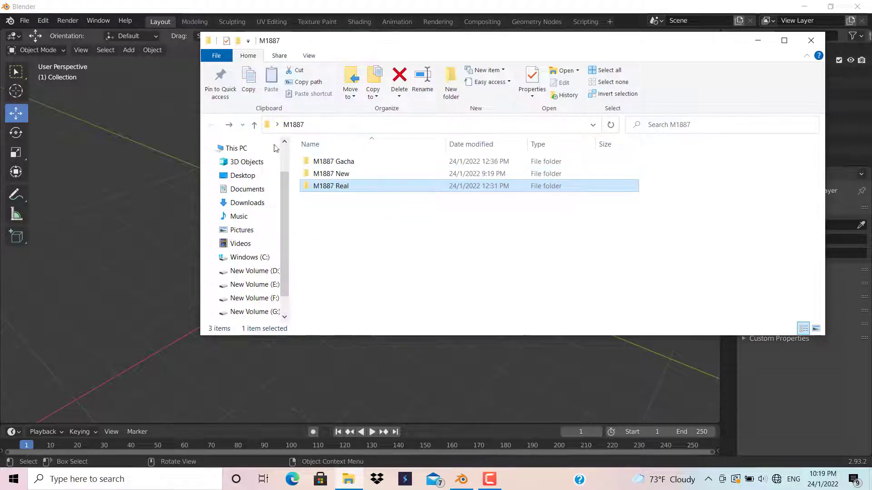
double_click(358, 174)
double_click(351, 164)
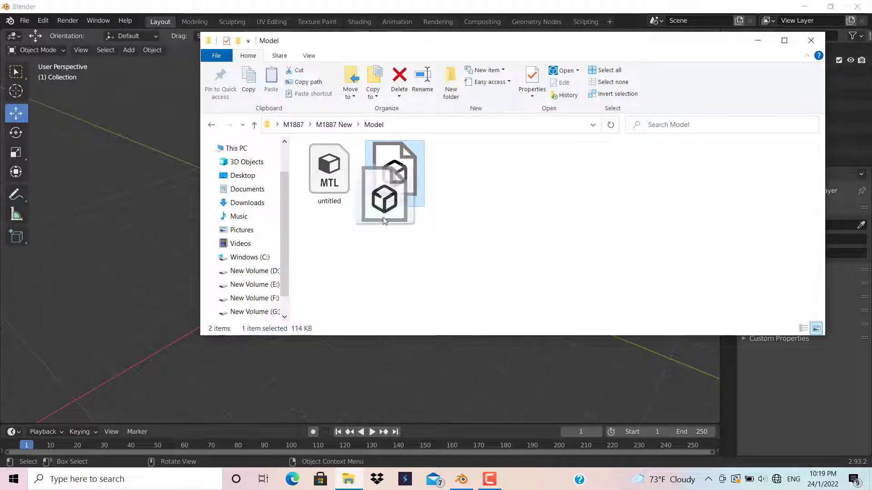
left_click(382, 221)
left_click(751, 42)
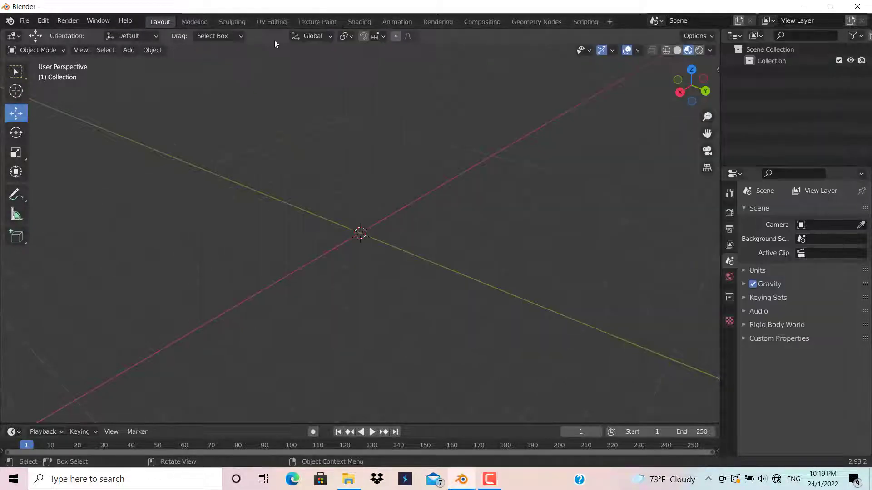
Step: Import untitled.obj from the Model folder of M1887 New as a Wavefront OBJ
left_click(25, 21)
mouse_move(69, 173)
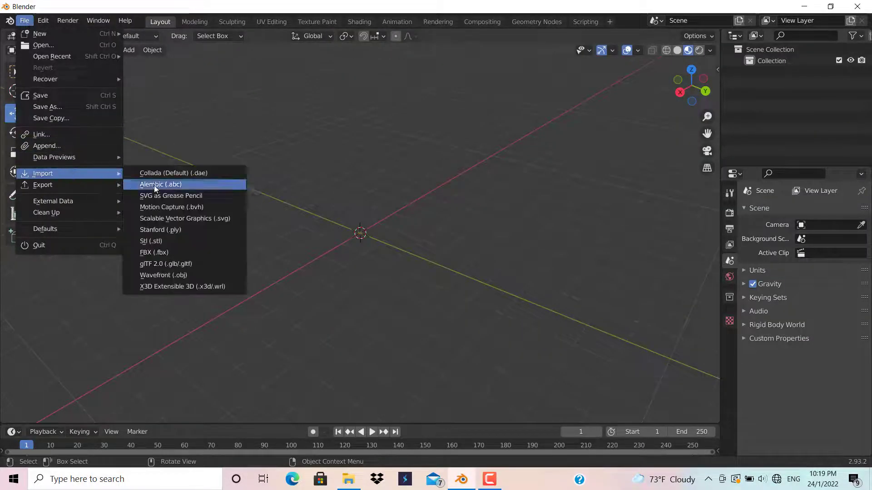
left_click(181, 275)
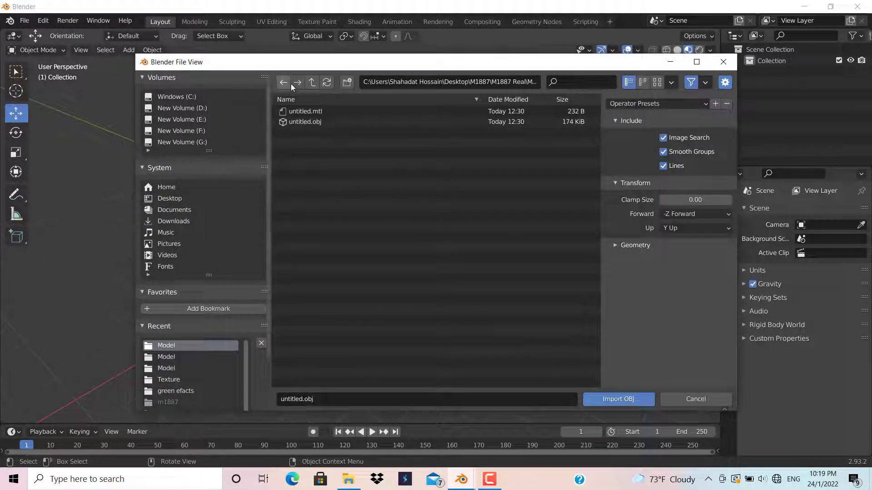
left_click(311, 82)
left_click(311, 82)
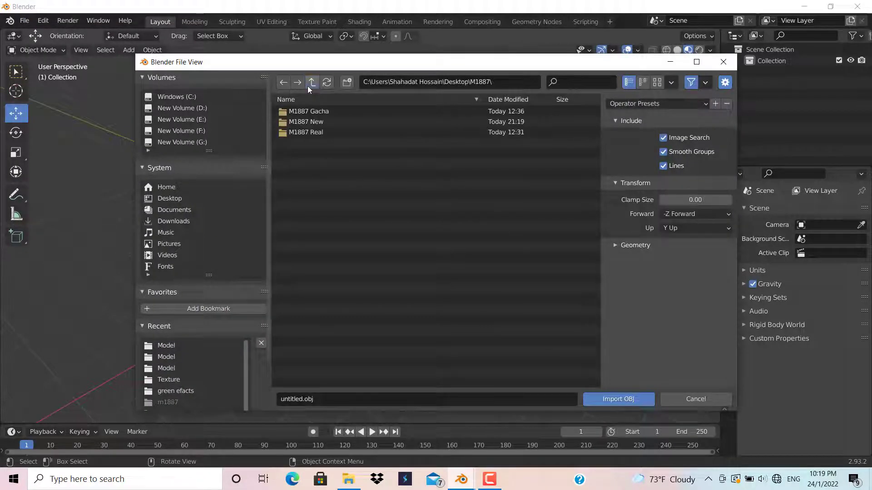
double_click(309, 121)
double_click(308, 112)
left_click(309, 120)
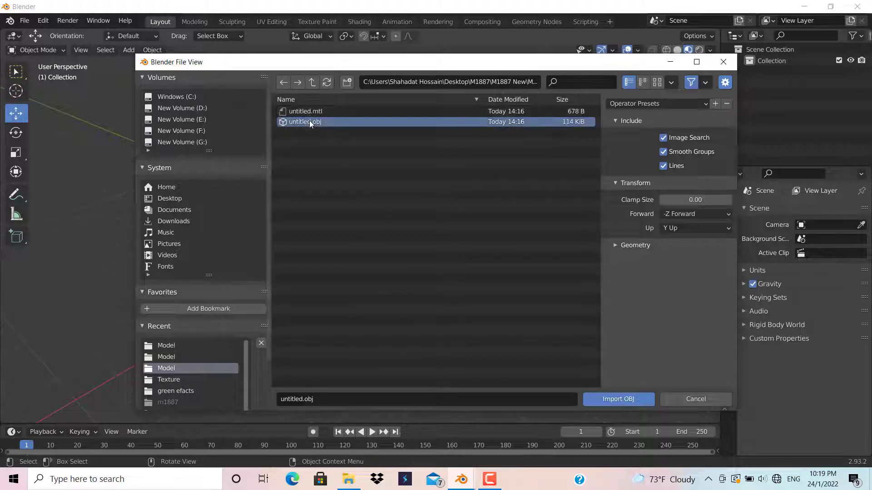
left_click(617, 402)
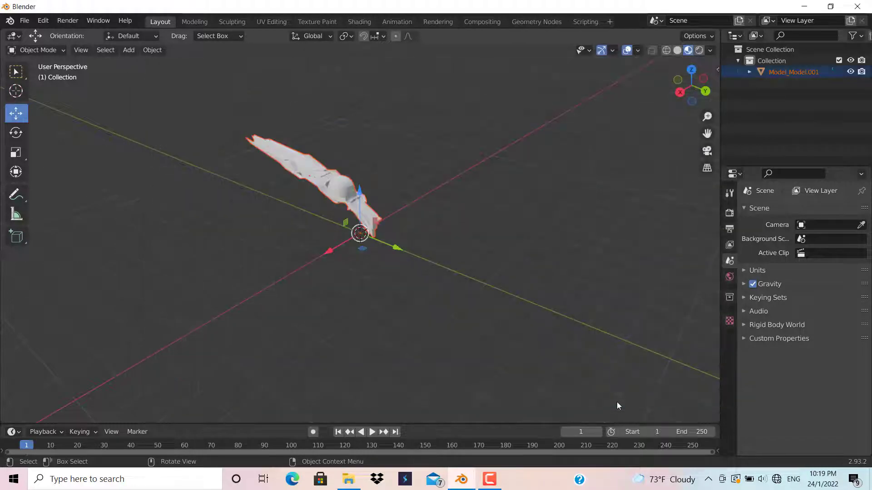
Step: Unlink the 3P_PW_M1887_Element_D material from the gun's first slot and create a new material there in the Shading workspace
left_click_drag(699, 99, 678, 103)
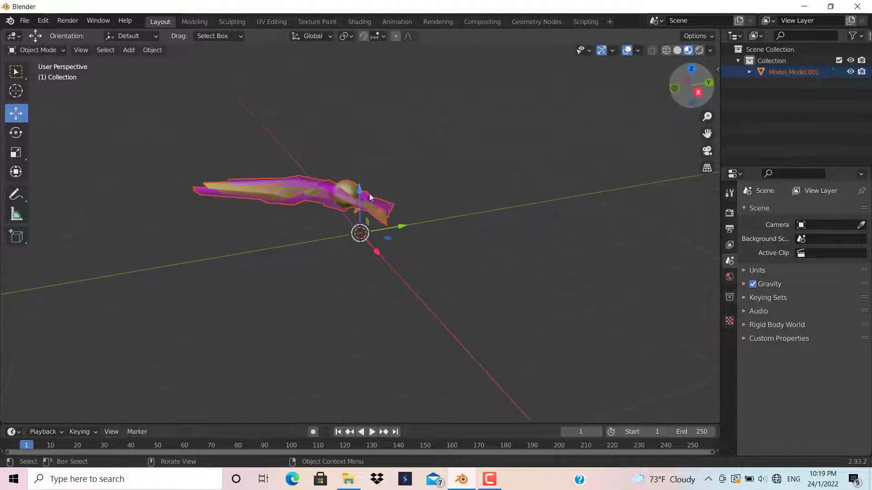
left_click(301, 192)
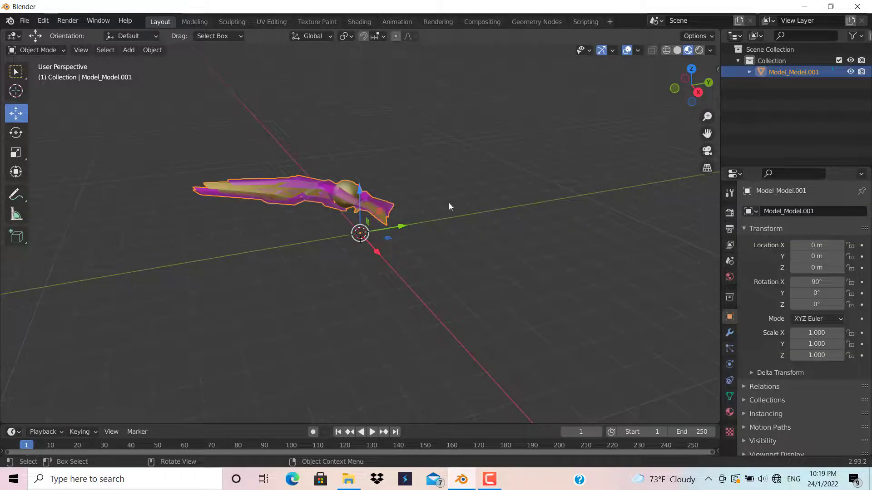
left_click(732, 413)
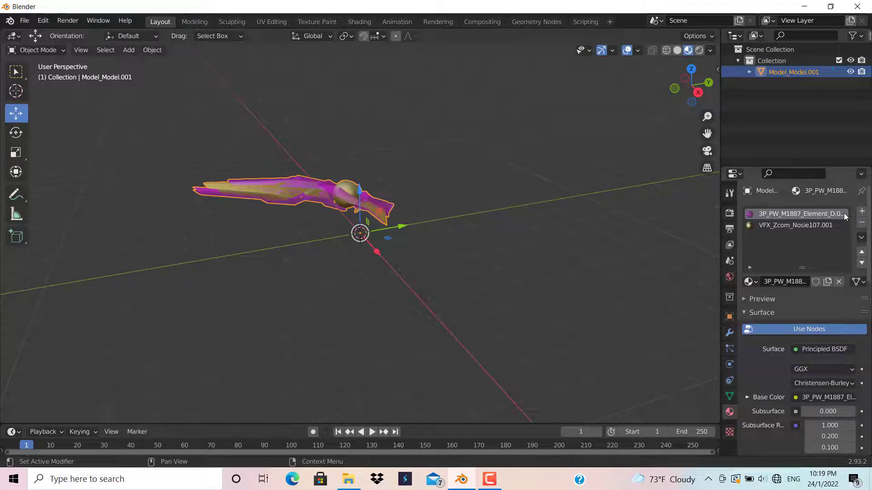
left_click(840, 281)
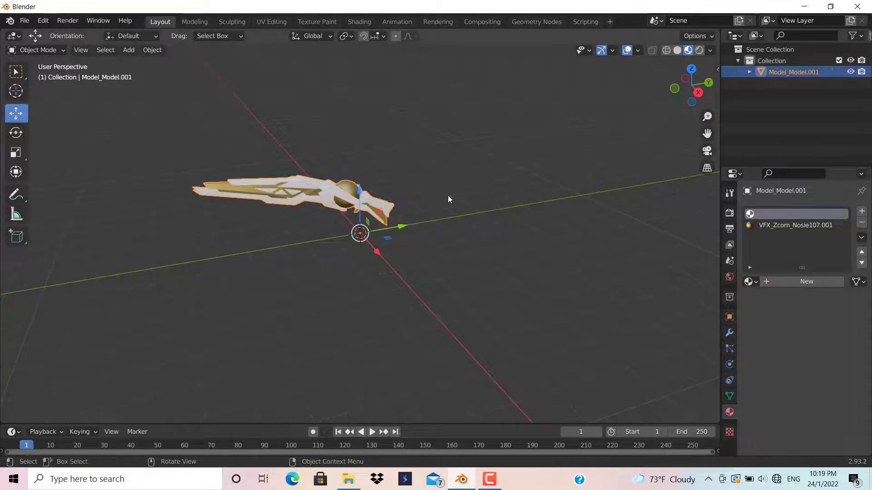
left_click(359, 21)
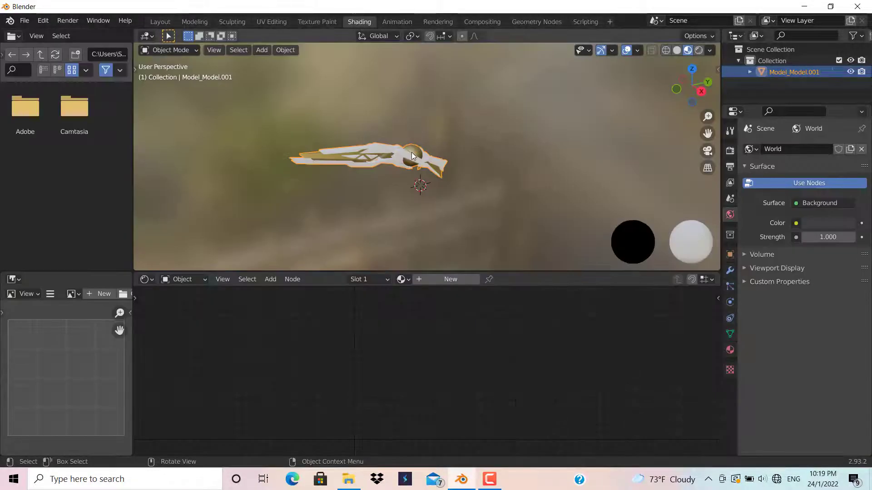
left_click(465, 279)
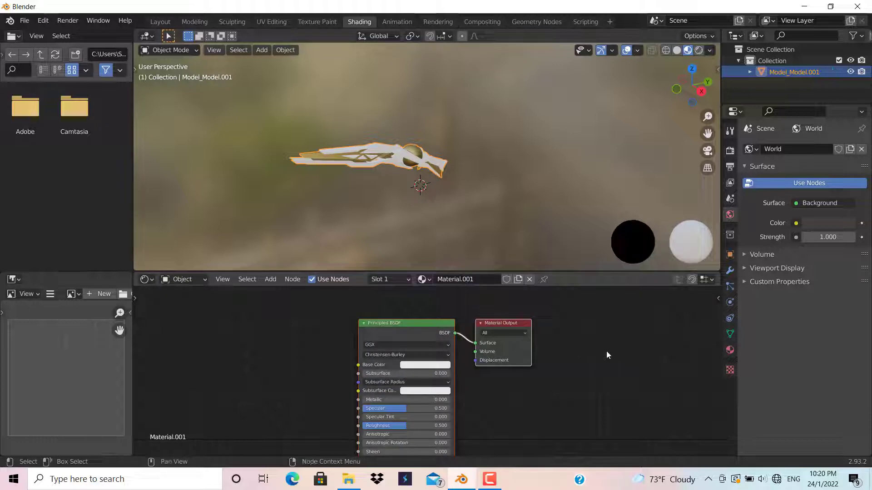
Step: Add 1.png from the M1887 New Texture folder, link its Color to Base Color, and view the gun in the Layout workspace
left_click(348, 480)
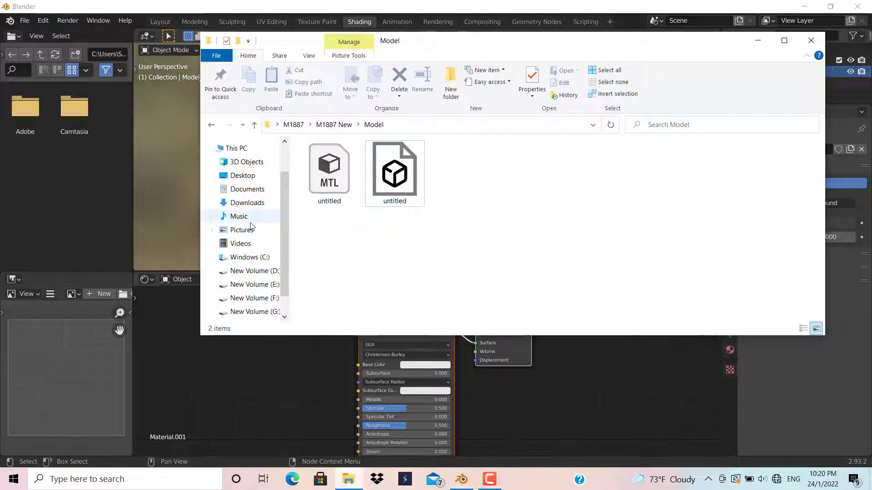
left_click(212, 125)
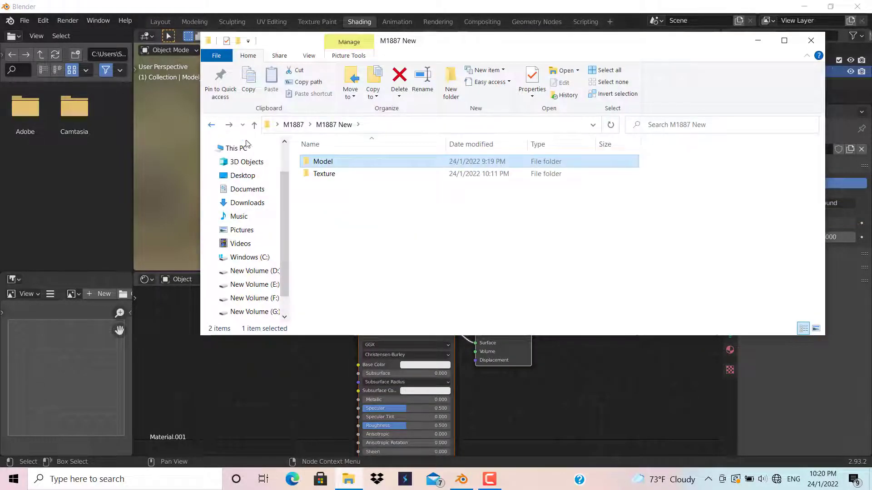
double_click(303, 174)
left_click_drag(325, 178, 357, 368)
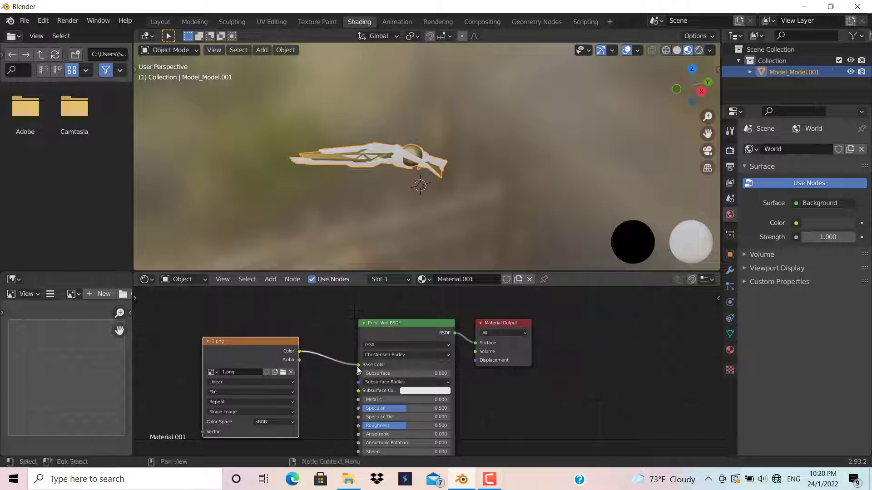
left_click(501, 203)
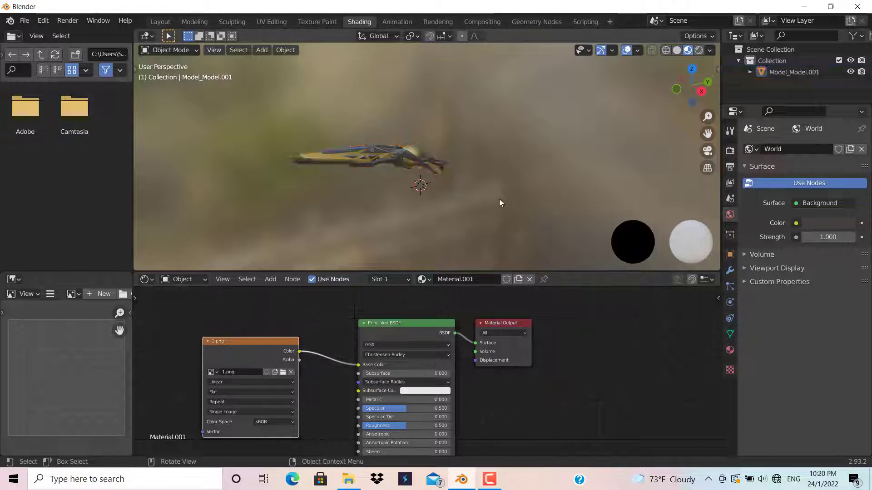
left_click(154, 21)
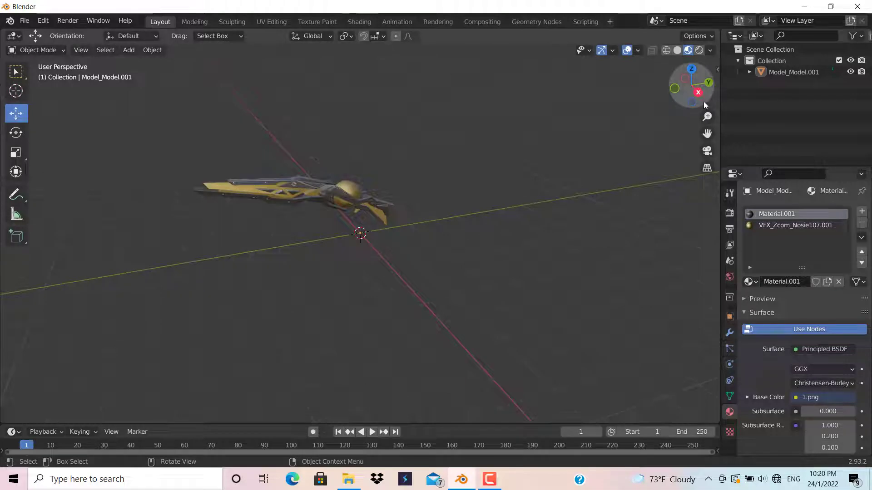
left_click_drag(703, 102, 342, 4)
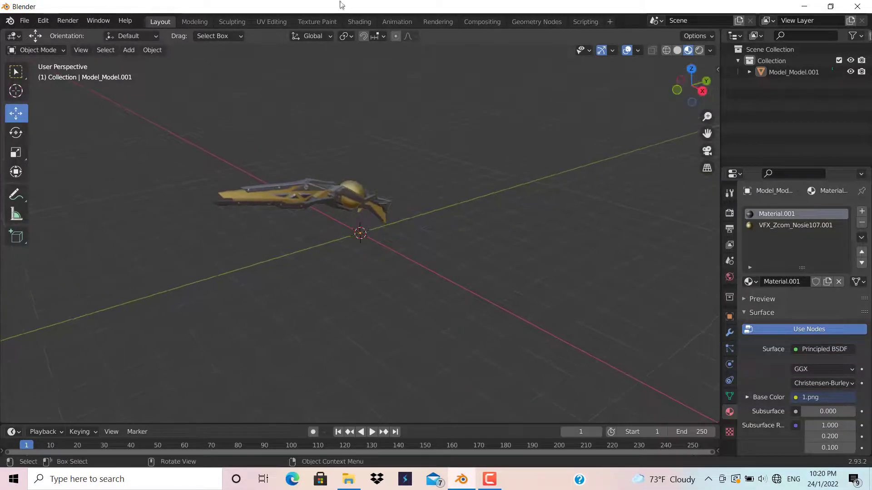
Step: Show the Slot 2 material VFX_Zcom_Nosie107.001 in the Shading workspace and delete its Principled BSDF node
left_click(353, 21)
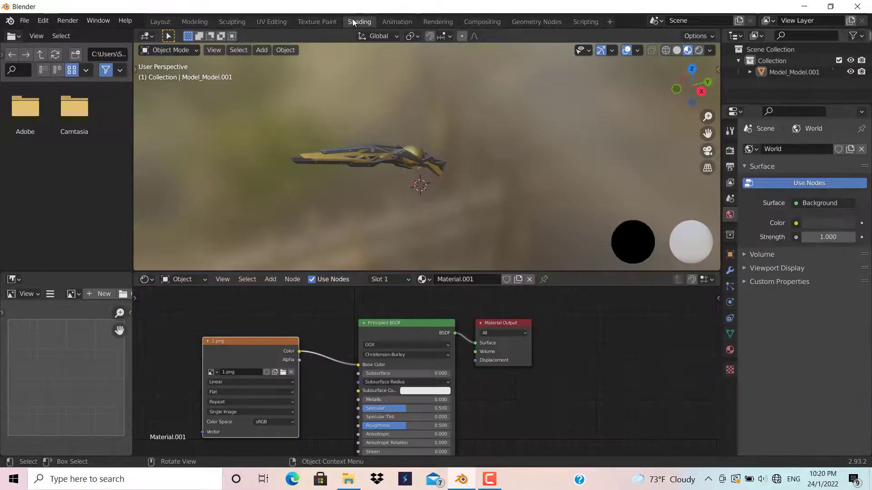
left_click(399, 277)
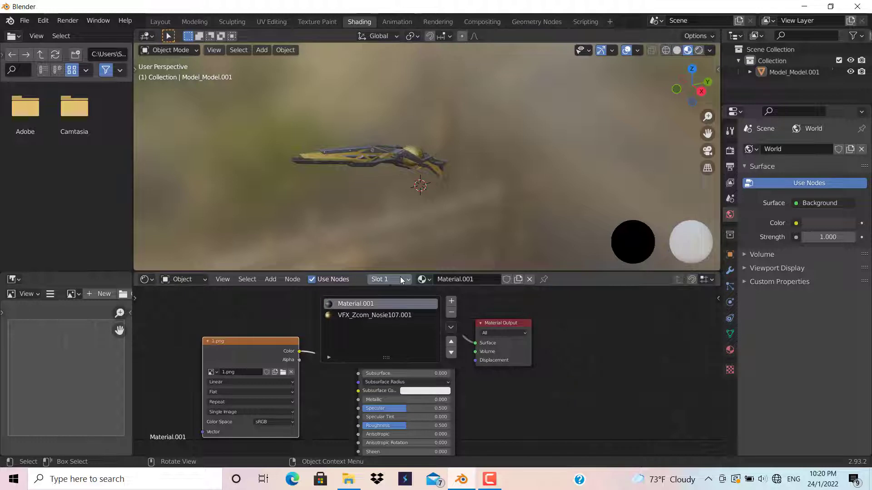
left_click(392, 315)
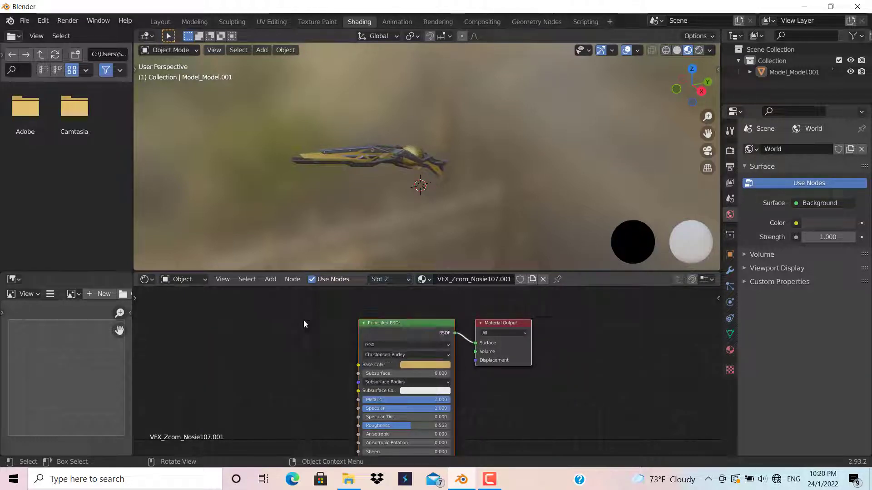
left_click(410, 331)
key("Delete")
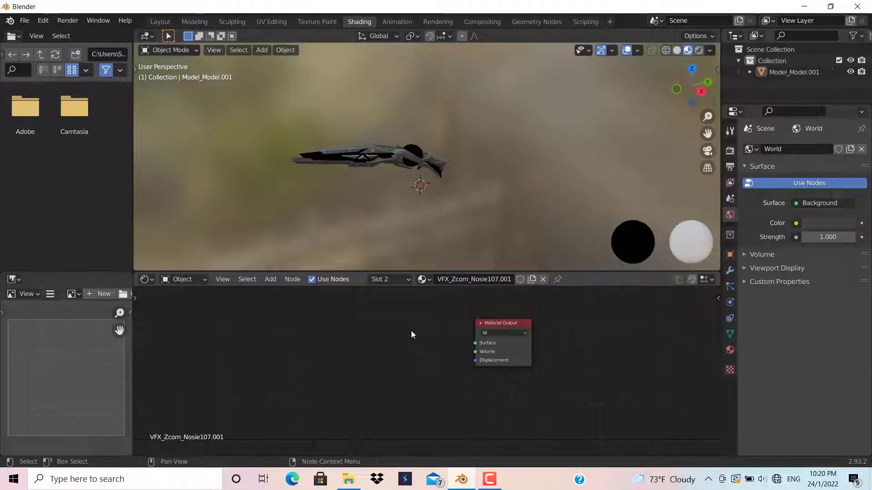
Step: Move the Material Output node aside to make room and enlarge the node editor area
left_click_drag(488, 327, 661, 370)
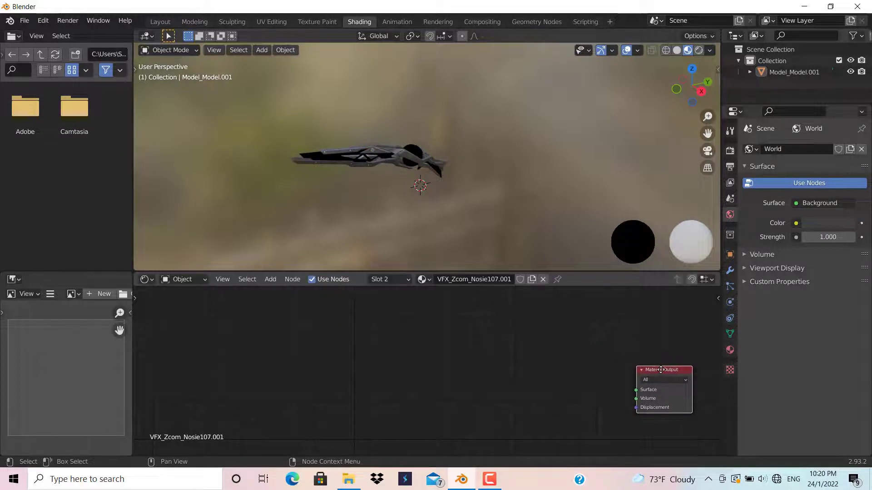
left_click(606, 362)
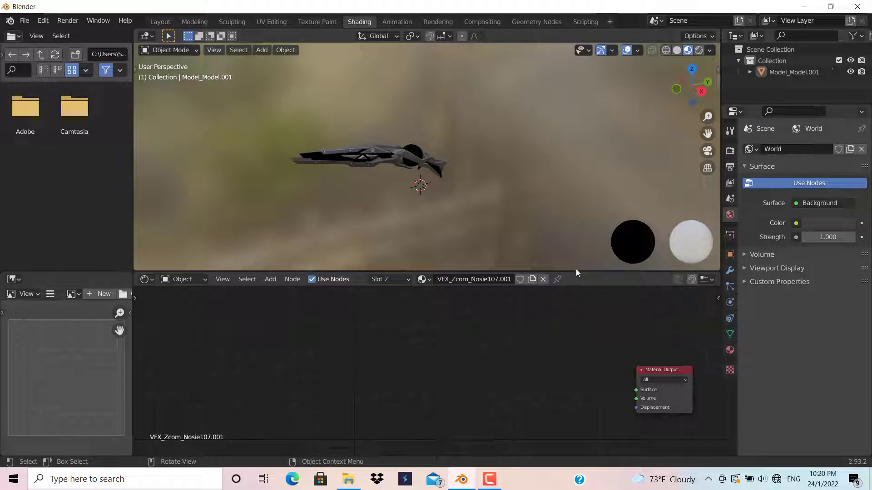
left_click_drag(576, 271, 572, 227)
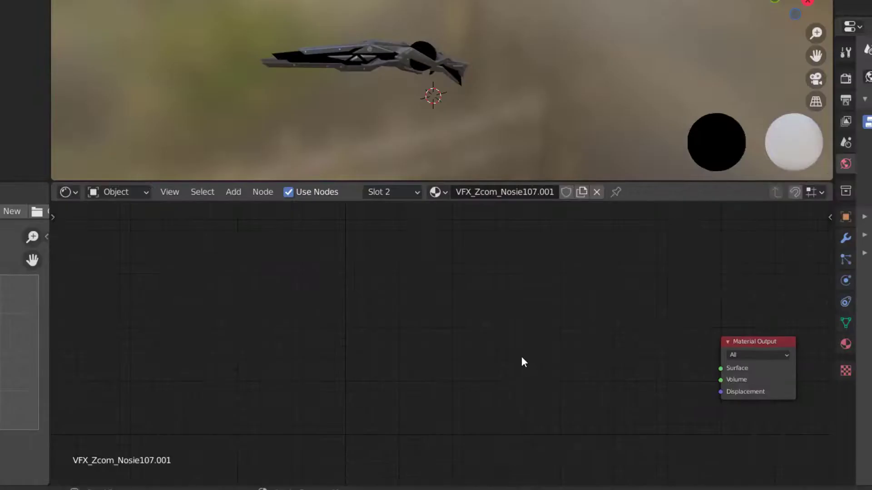
Step: Add an Emission node beside Material Output and link its Emission output to Surface
key("shift+a")
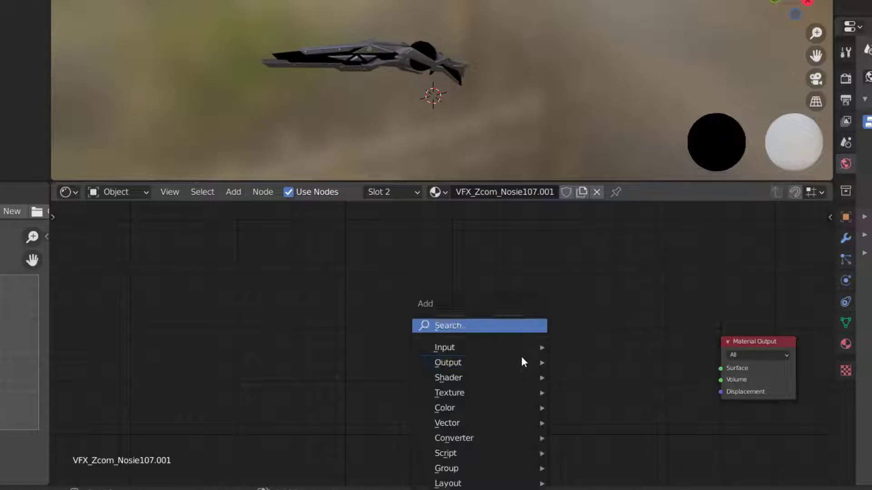
left_click(497, 327)
type("e")
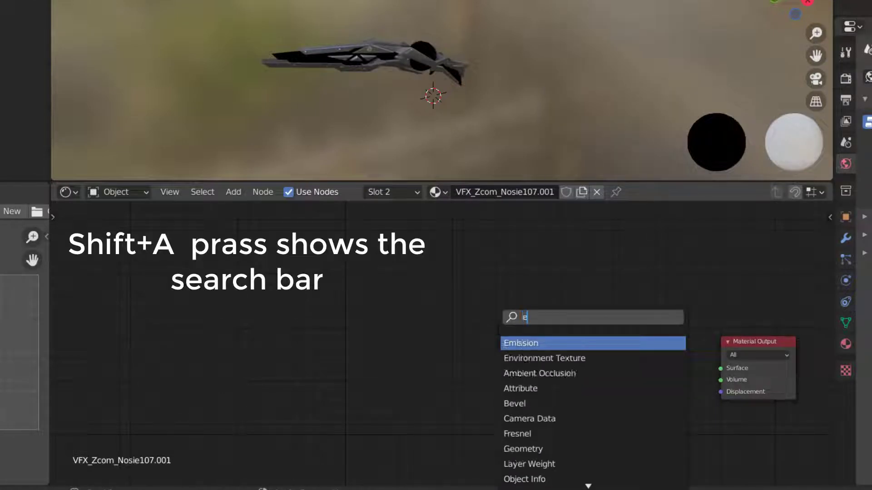
left_click(512, 344)
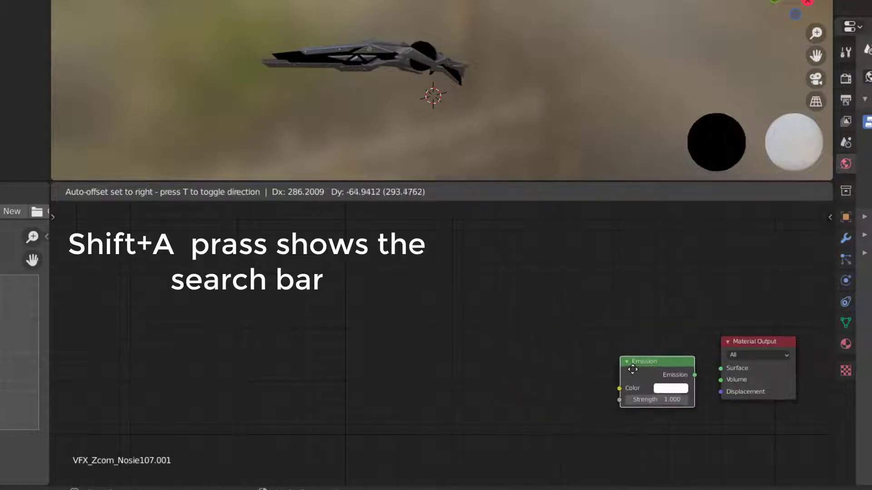
left_click(609, 359)
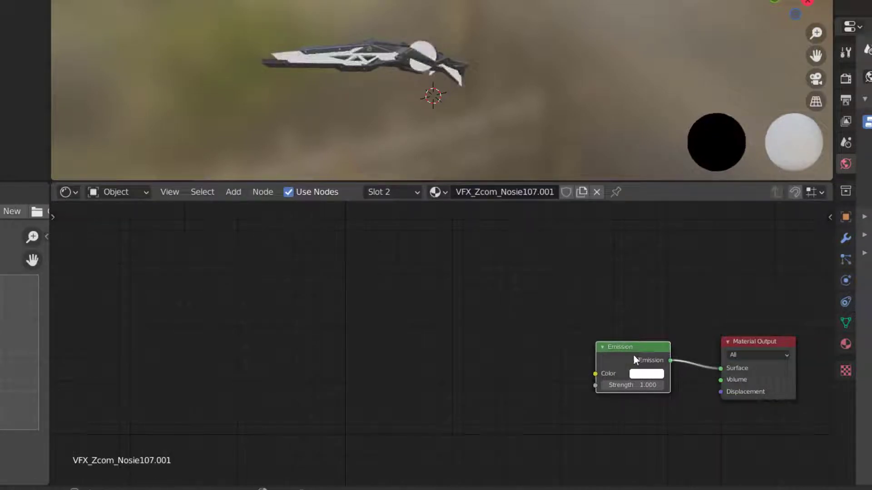
left_click_drag(633, 354, 645, 380)
left_click(543, 384)
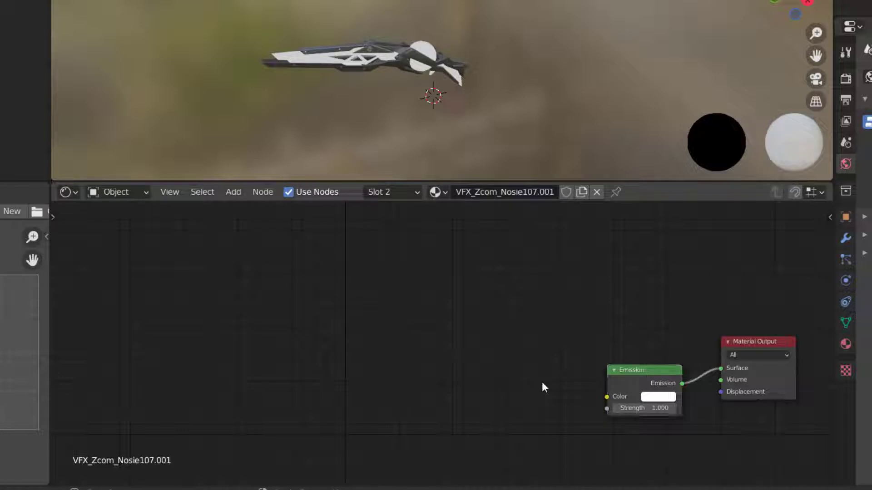
Step: Add a Math node to the node graph, placed just before the Emission node
key("shift+a")
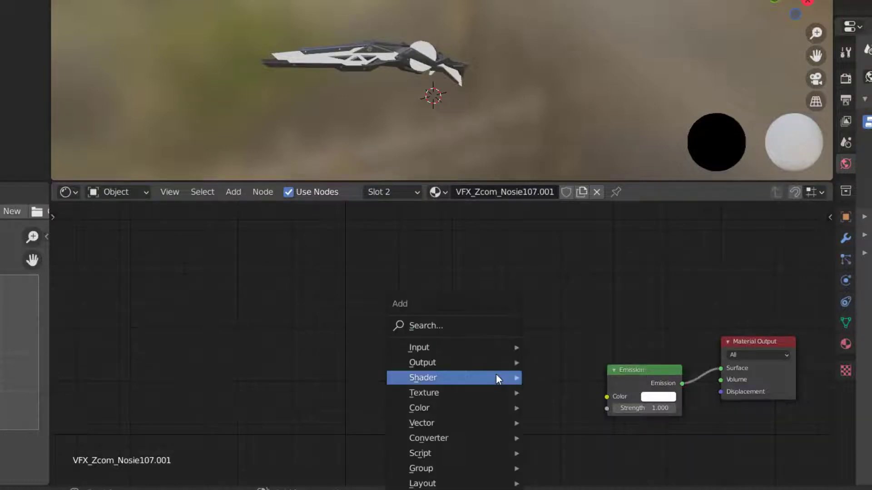
left_click(466, 326)
type("math")
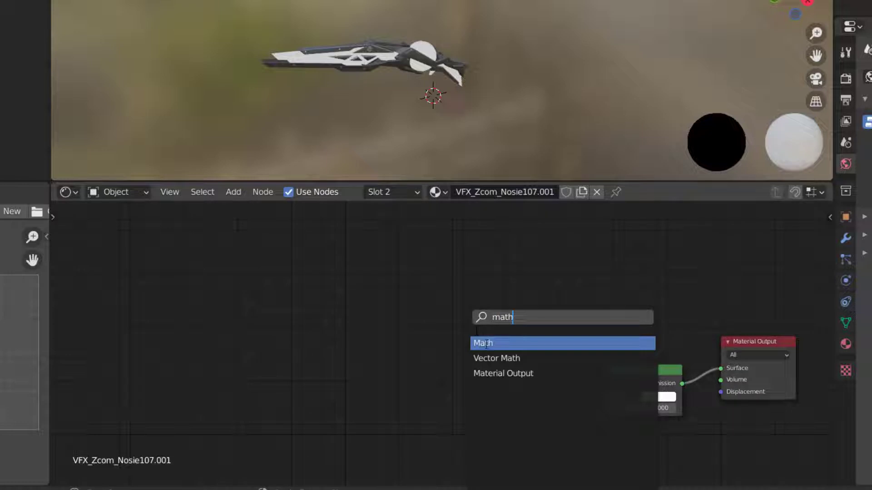
key("Return")
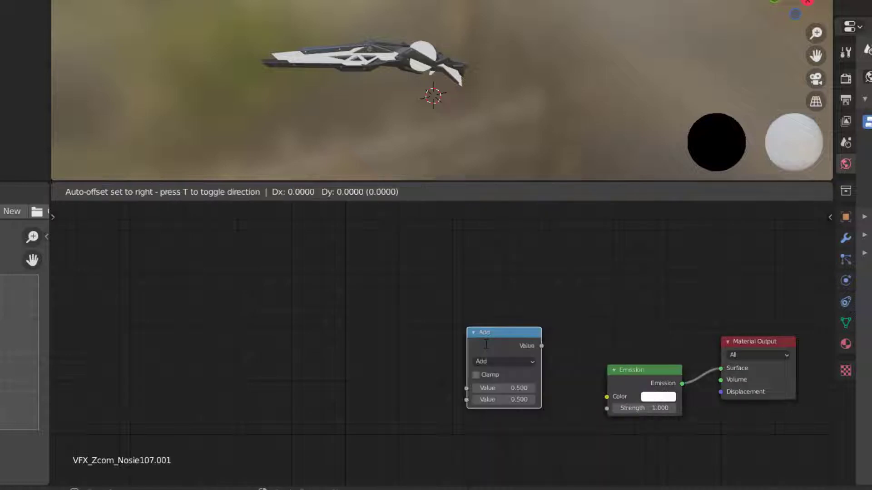
left_click(500, 380)
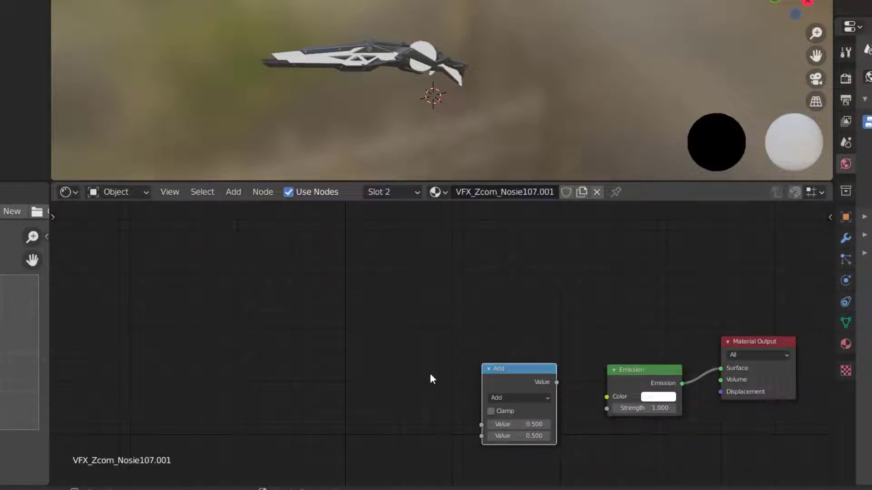
Step: Add a second Math node and place it before the first Math node in the chain
key("shift+a")
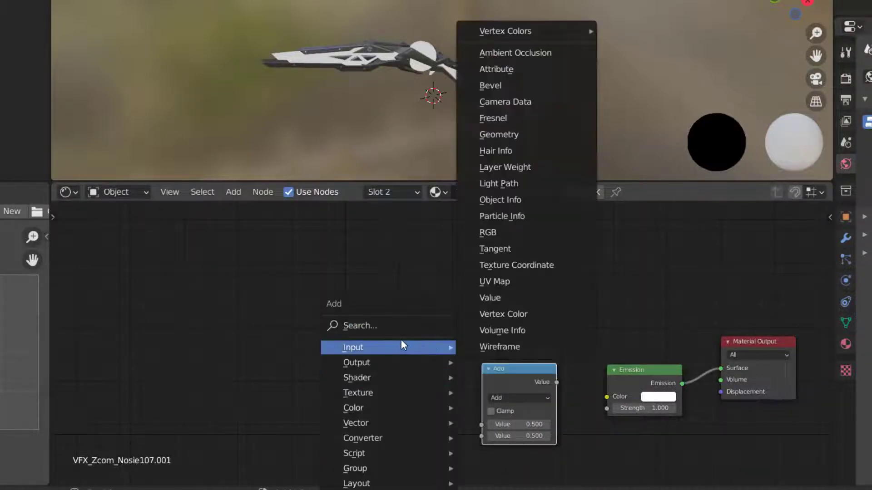
left_click(398, 331)
type("m")
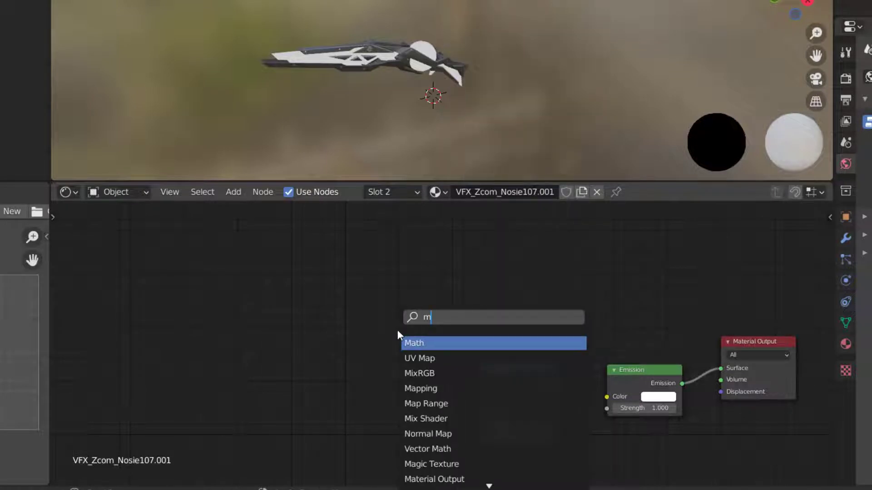
type("ath")
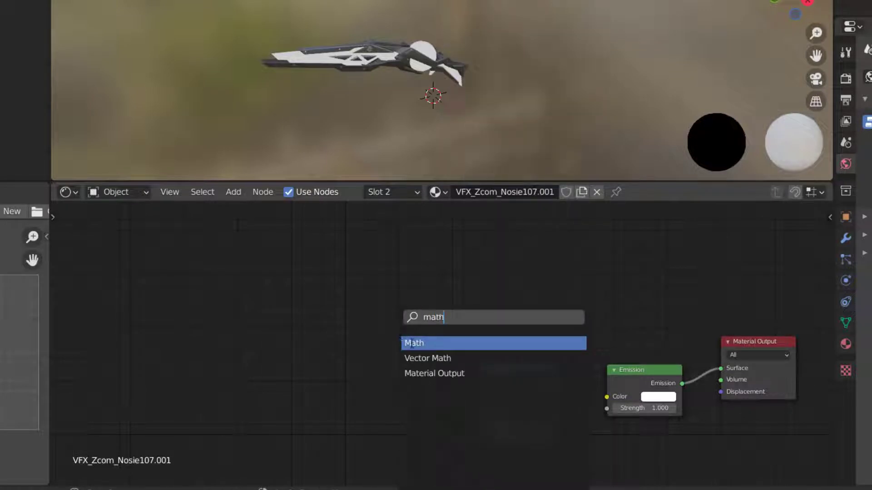
left_click(412, 343)
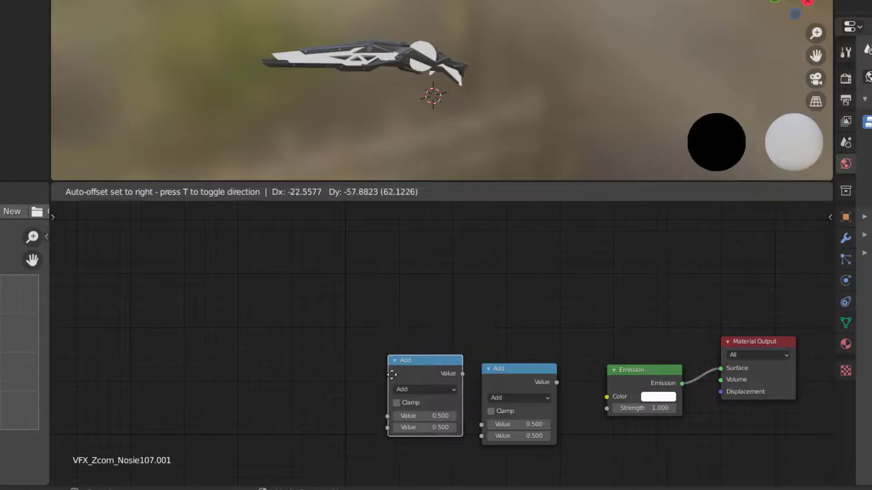
left_click(379, 380)
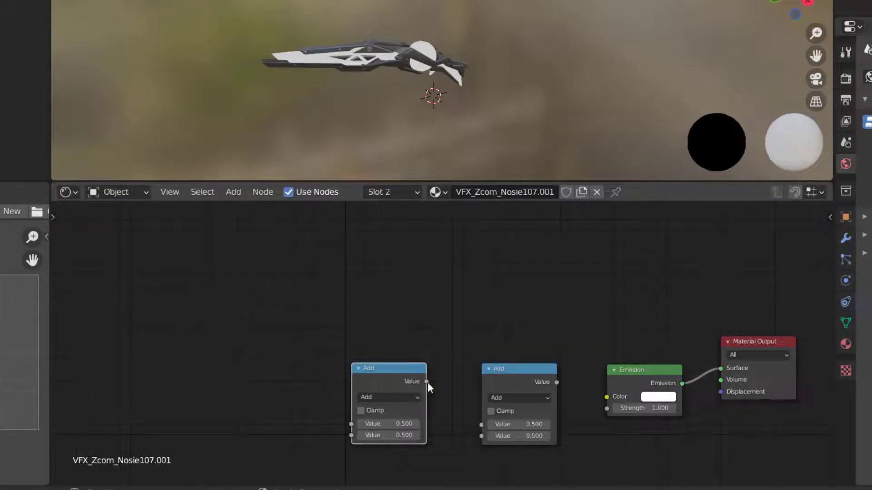
Step: Chain the two Math nodes into the Emission Strength and set the one next to Emission to Power
left_click_drag(427, 382, 489, 428)
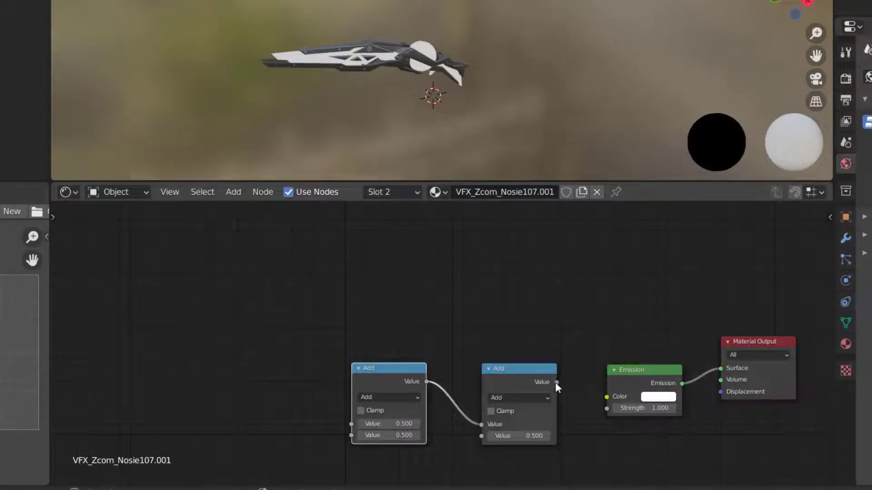
left_click_drag(557, 383, 607, 409)
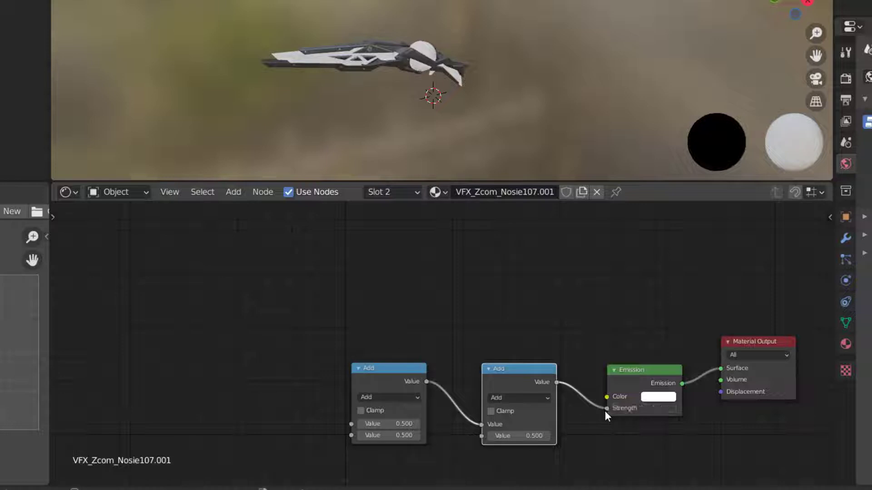
left_click(544, 398)
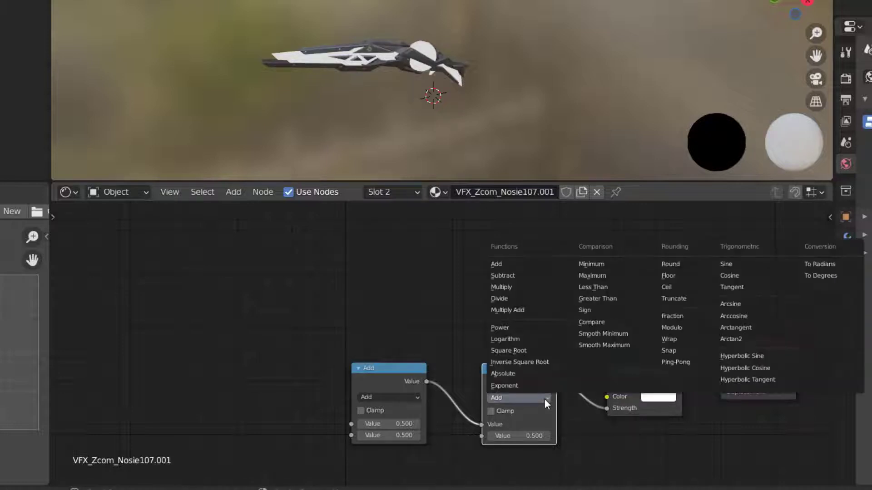
left_click(527, 328)
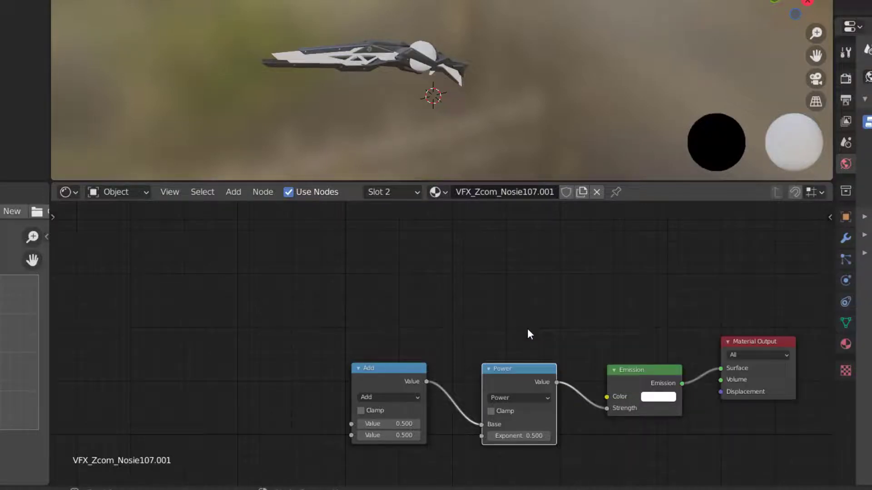
left_click(489, 319)
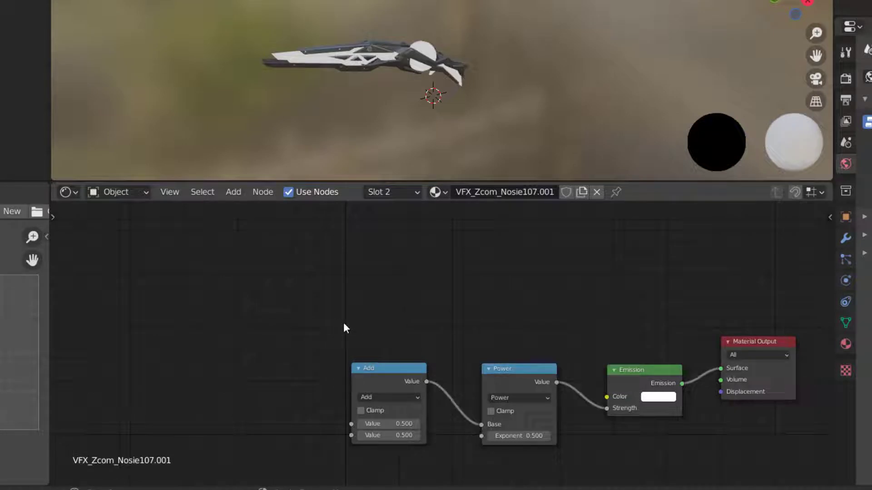
Step: Add a Noise Texture node and place it before the Add math node
key("shift+a")
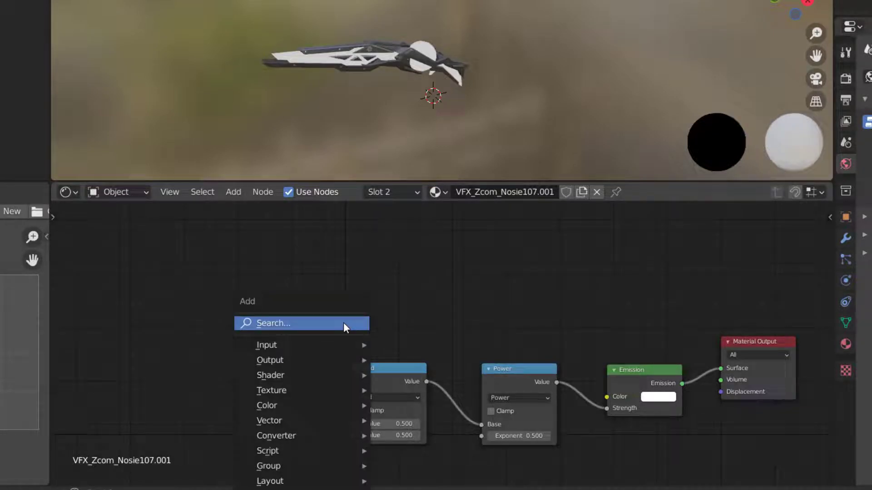
left_click(344, 324)
type("noi")
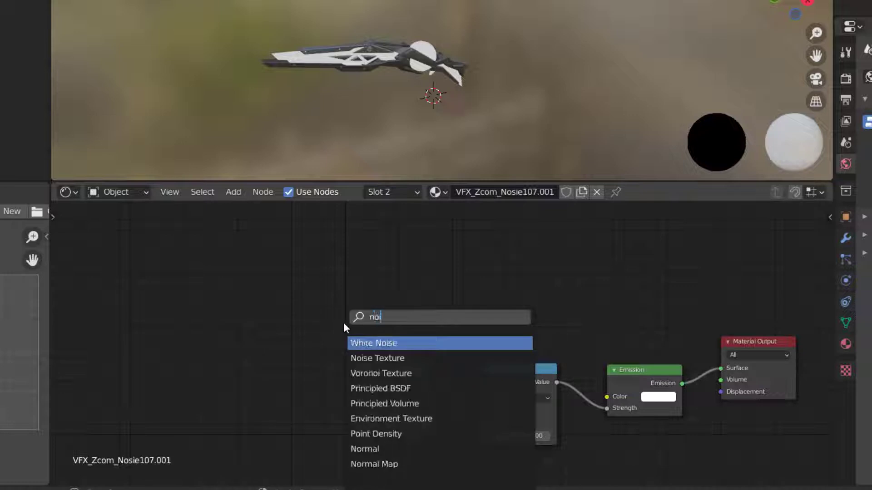
type("se")
left_click(358, 358)
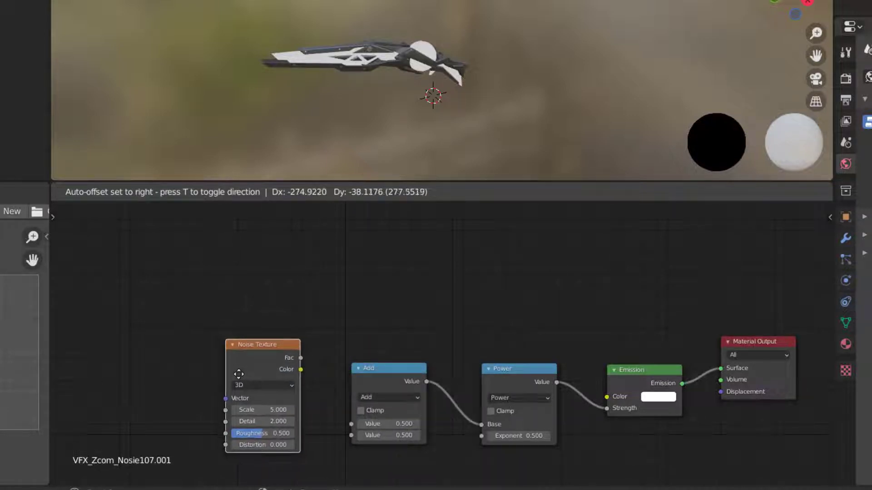
left_click(239, 375)
Step: Add a ColorRamp node and place it above the two math nodes
key("shift+a")
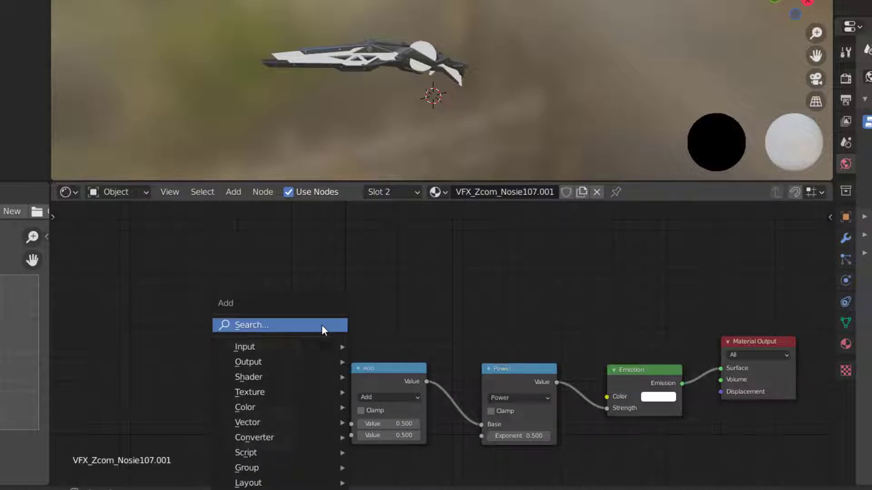
left_click(321, 325)
type("colo")
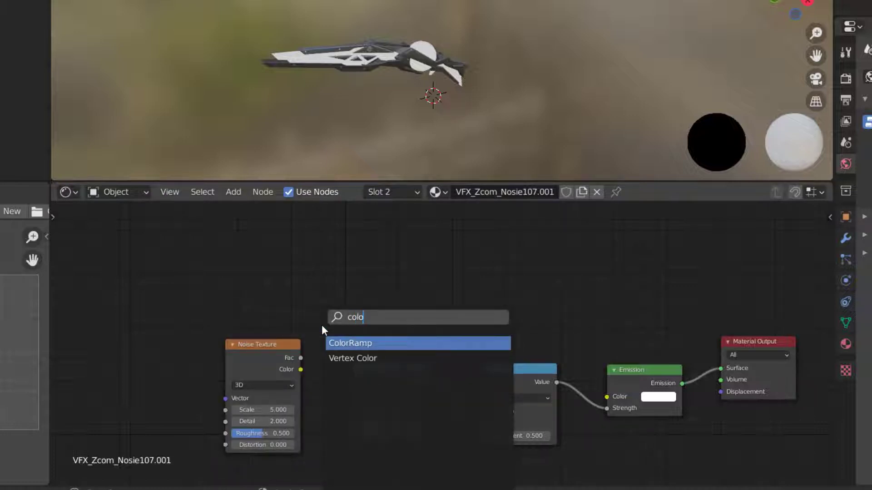
key("Return")
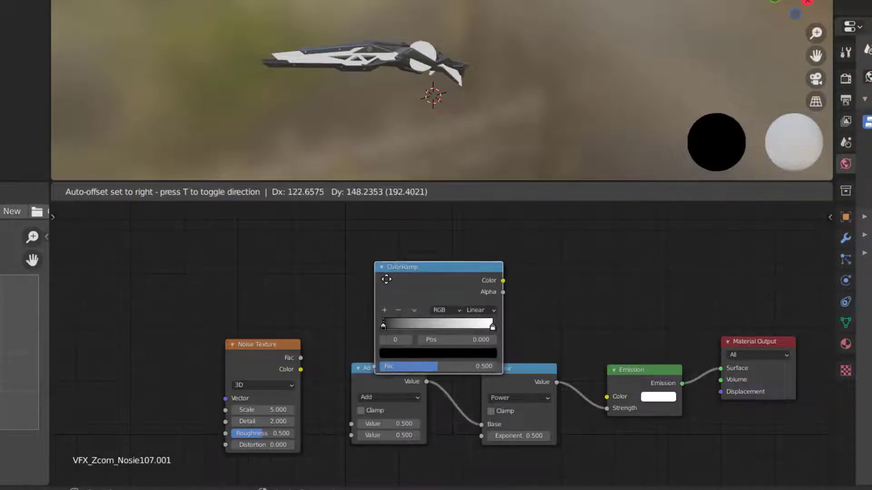
left_click(386, 240)
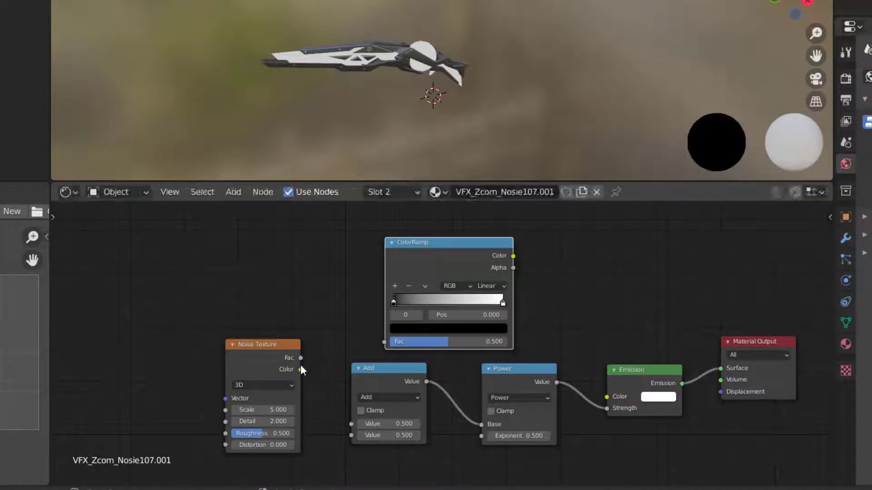
Step: Link the noise Color through the ColorRamp to the Emission Color, and the noise Fac to the Add node's first Value
left_click_drag(301, 369, 384, 342)
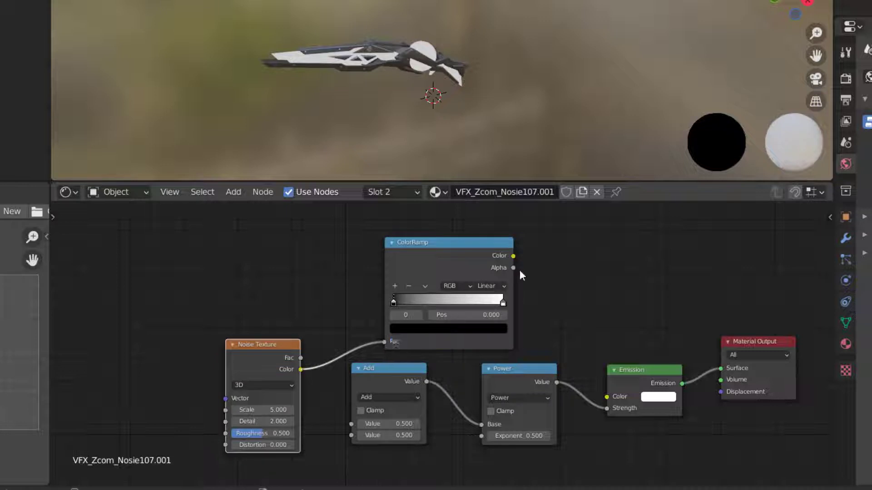
left_click_drag(513, 256, 611, 397)
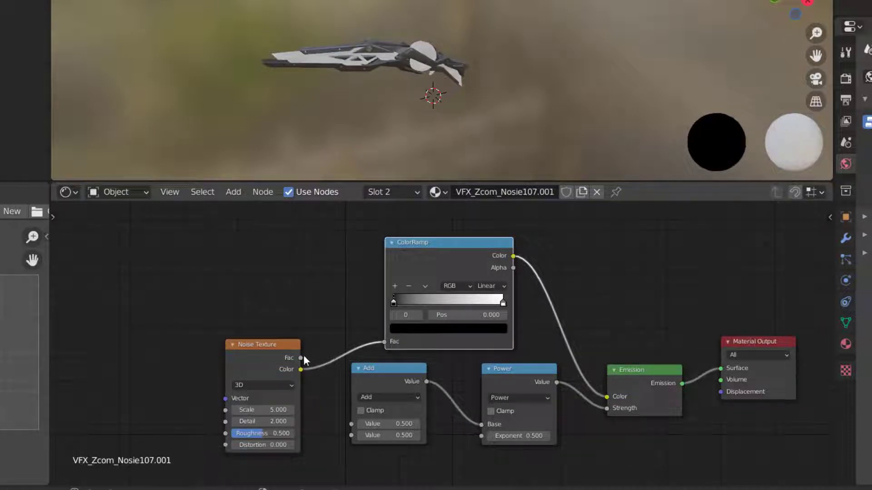
left_click_drag(302, 358, 352, 426)
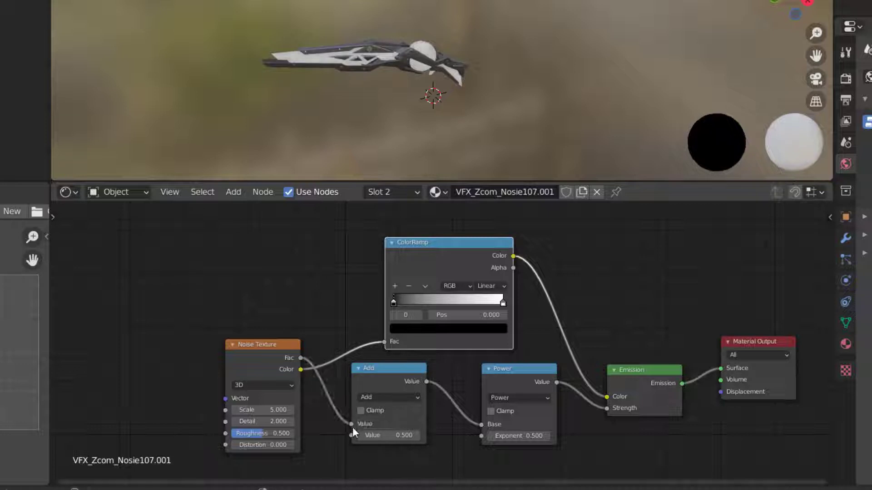
left_click(577, 268)
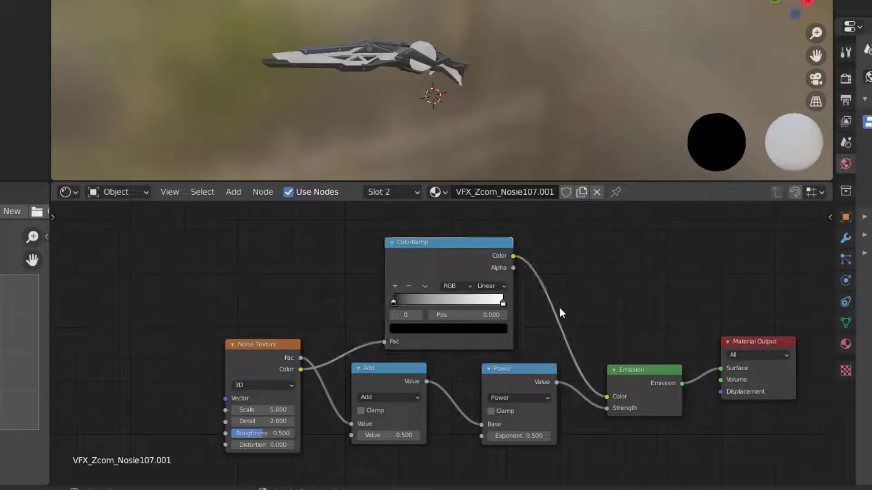
Step: Colour the ColorRamp's first stop bright green and move it to about position 0.482
left_click(502, 329)
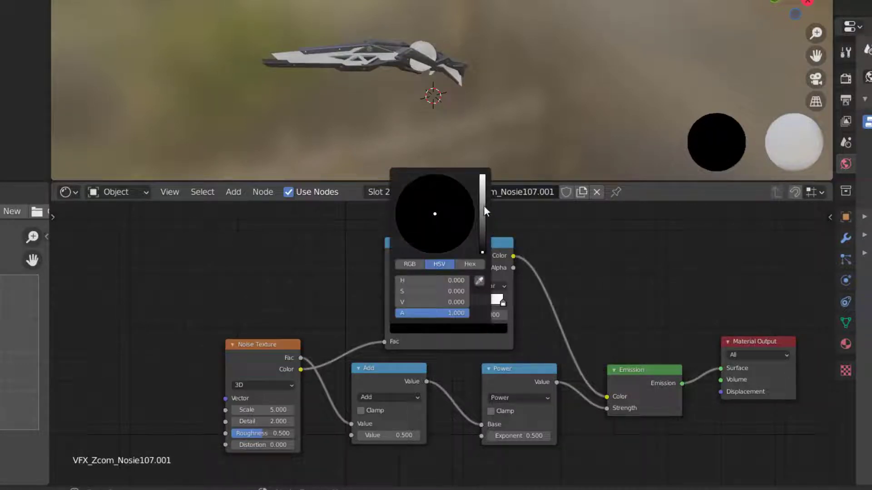
left_click_drag(484, 207, 483, 175)
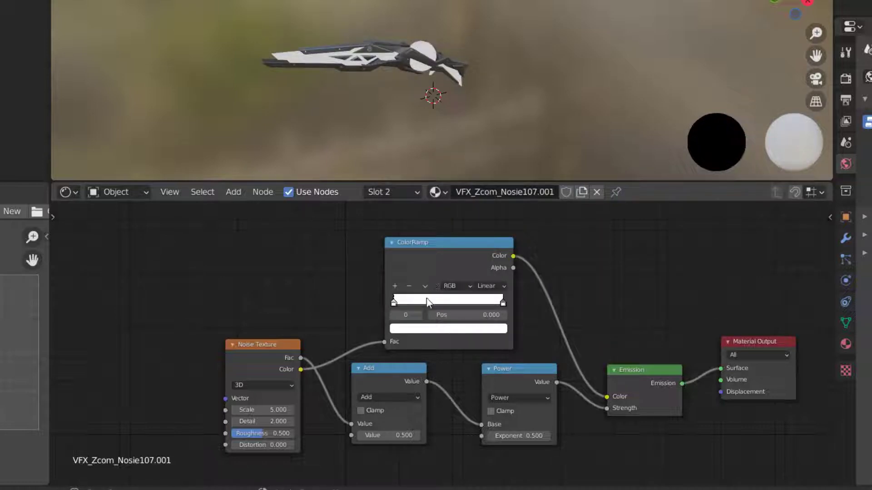
mouse_move(395, 302)
left_mouse_down()
mouse_move(410, 302)
mouse_move(401, 302)
left_mouse_up()
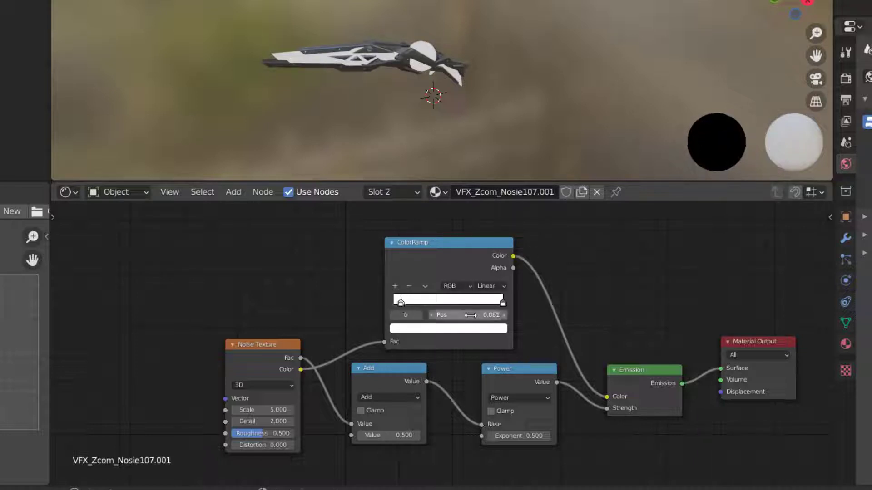
left_click_drag(470, 315, 499, 338)
left_click(499, 330)
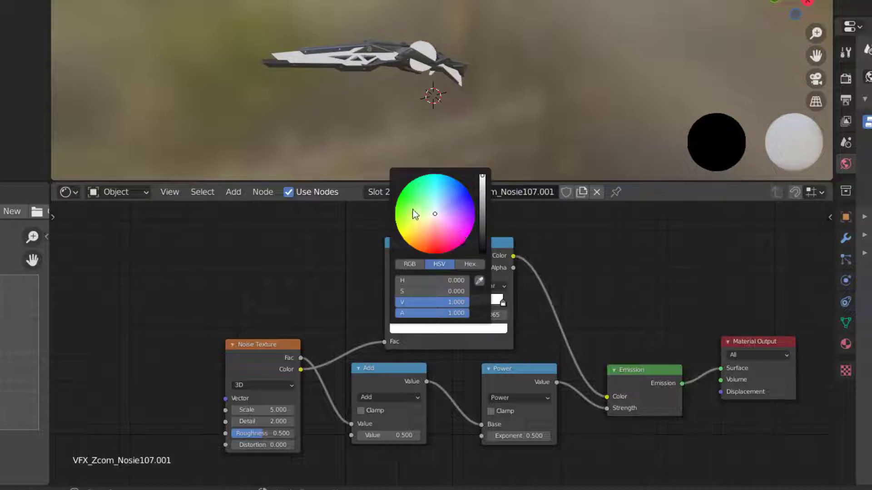
left_click_drag(414, 214, 396, 201)
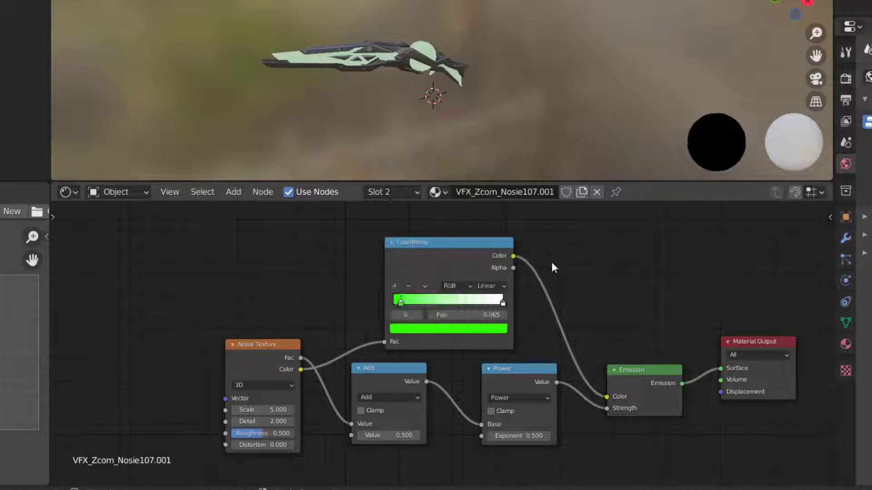
left_click_drag(399, 302, 451, 306)
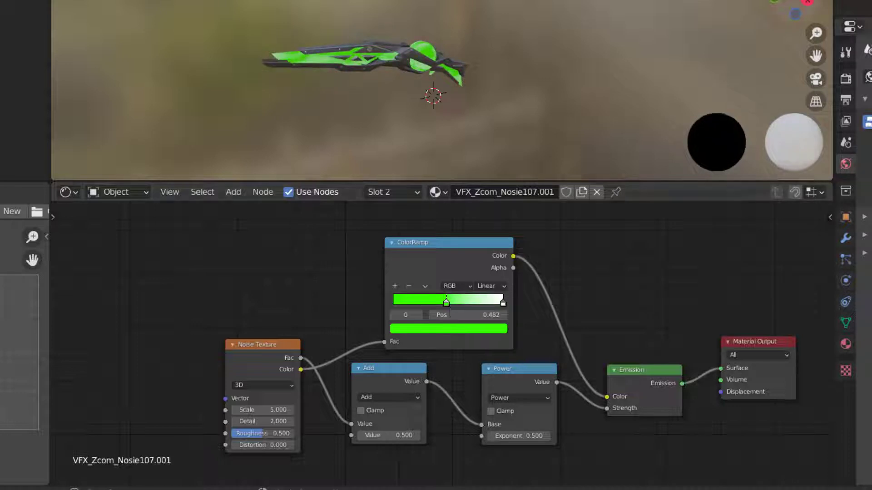
Step: Show the gun in rendered viewport shading and set the Power node's Exponent to 30
left_click(818, 1)
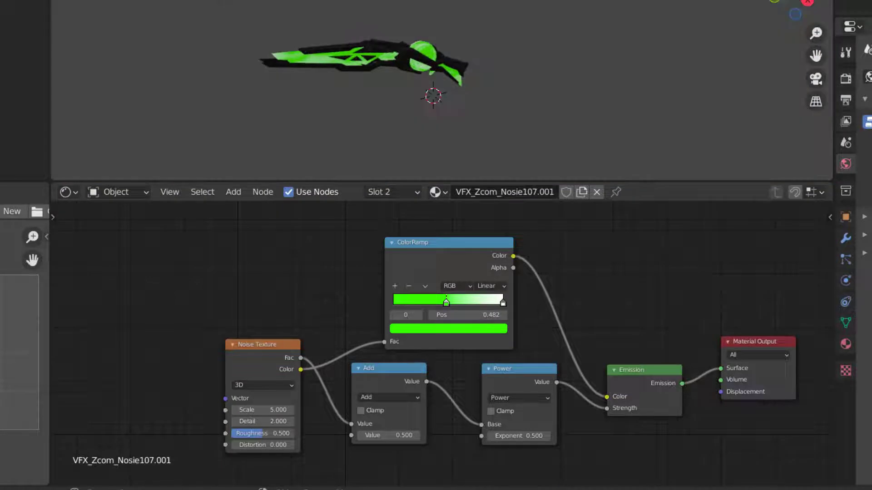
left_click_drag(816, 15, 808, 27)
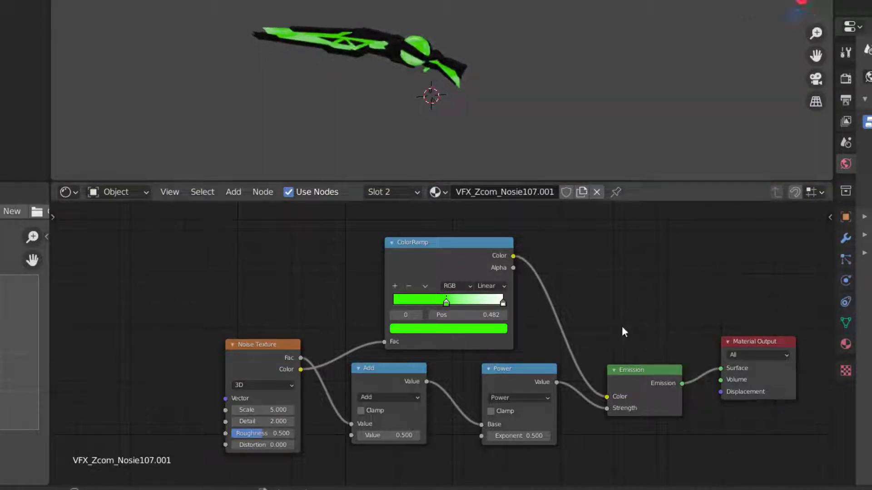
double_click(532, 436)
type("30")
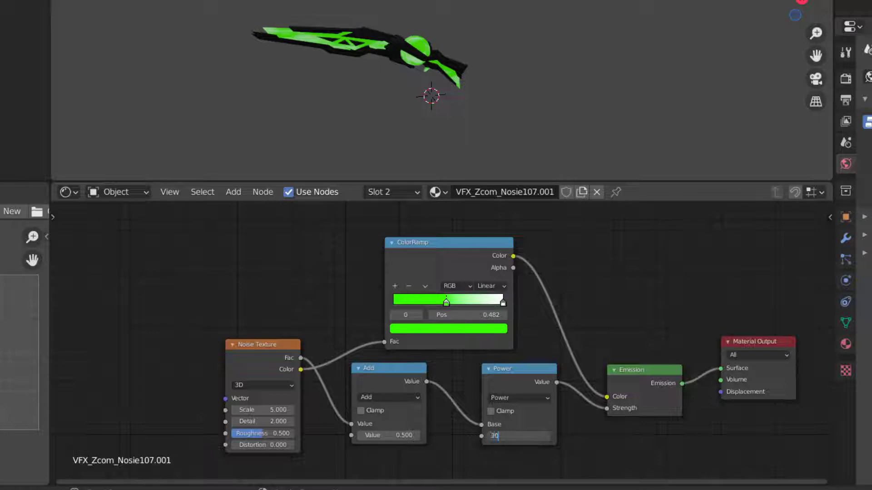
key("Return")
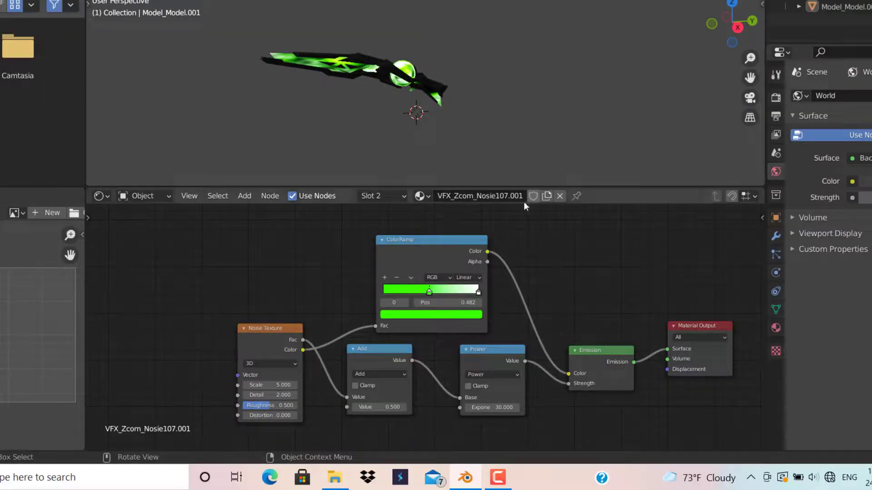
Step: Enable Bloom in the Eevee render settings
left_click(776, 98)
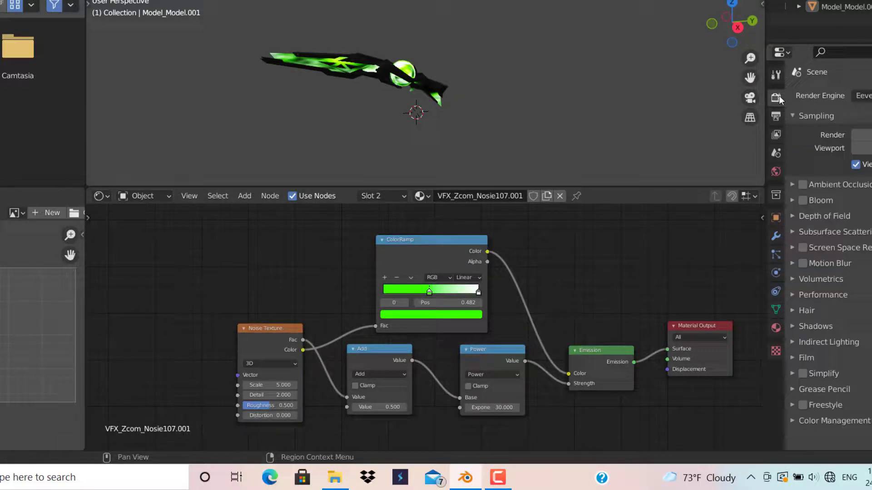
left_click(803, 201)
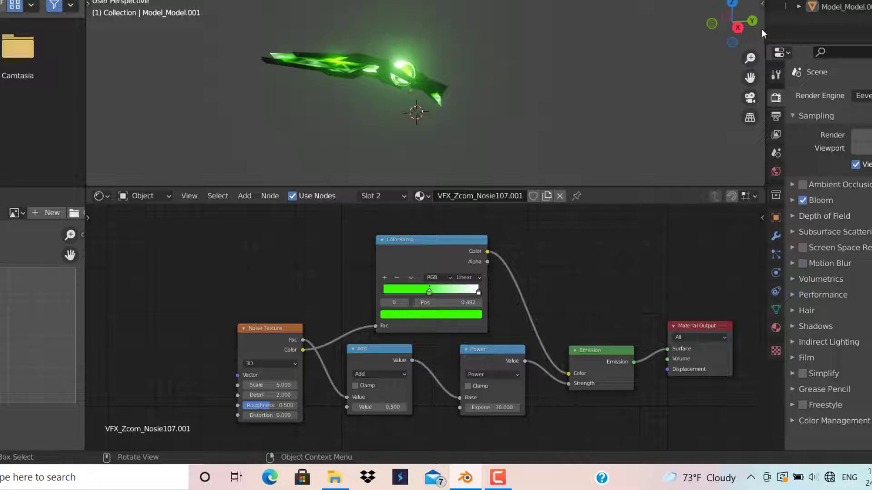
left_click_drag(748, 32, 748, 31)
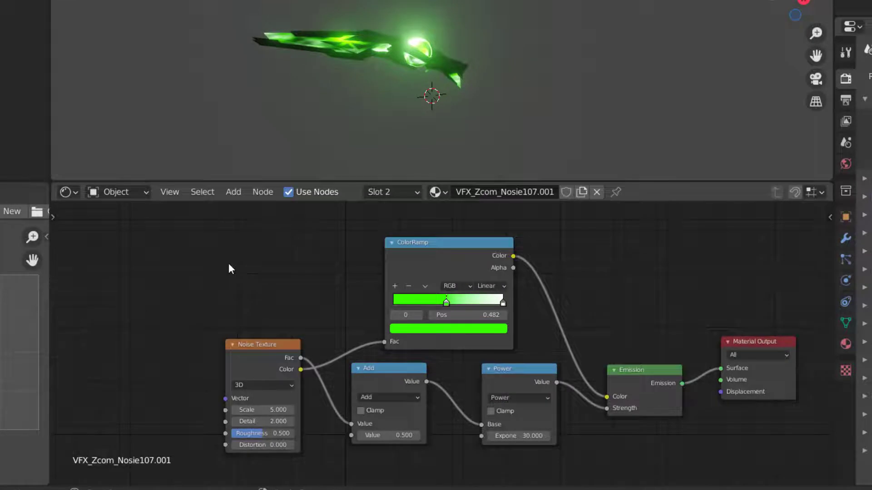
Step: Shift all the material nodes, including the Material Output, slightly to the right in the node editor
left_click_drag(229, 264, 661, 421)
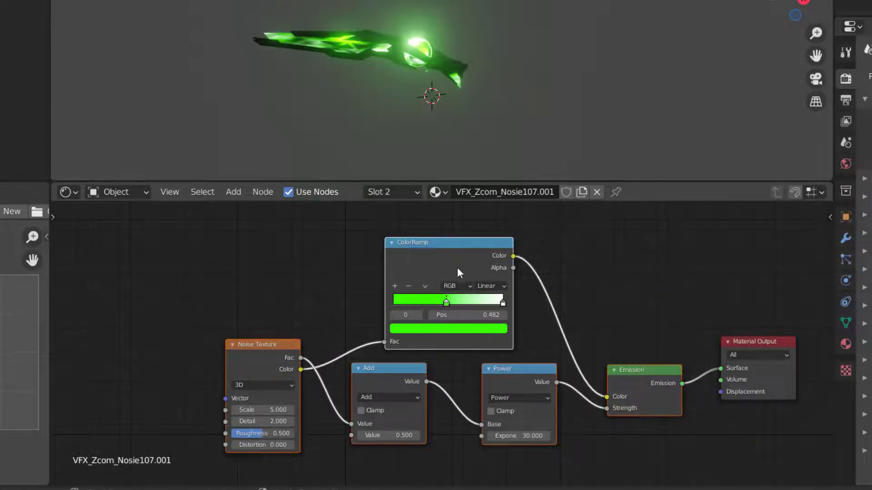
left_click_drag(460, 267, 476, 276)
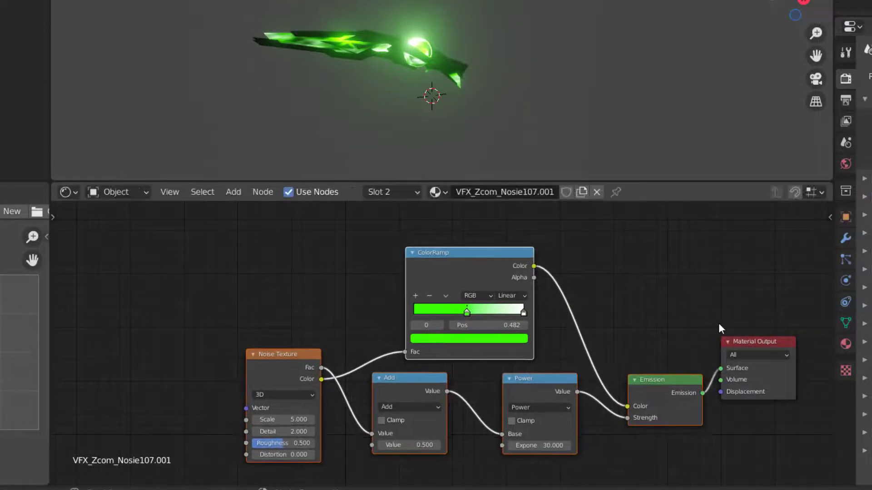
mouse_move(775, 341)
left_mouse_down()
mouse_move(814, 345)
mouse_move(791, 342)
left_mouse_up()
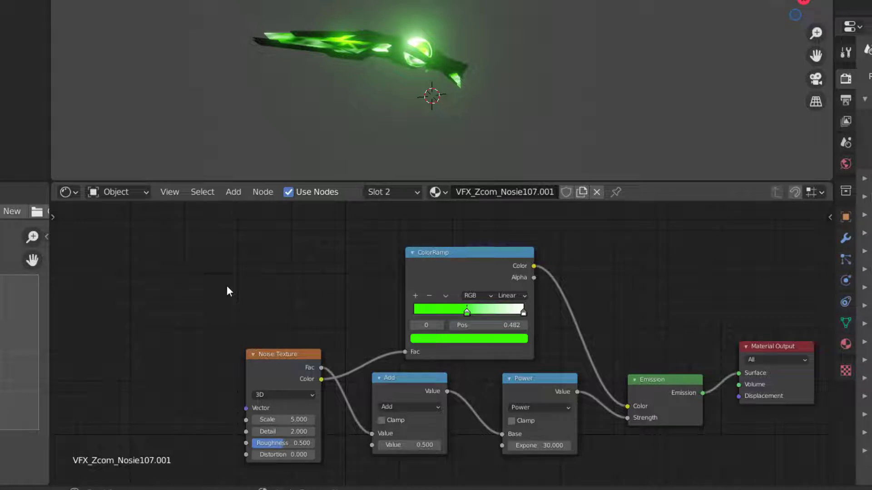
Step: Add a Mapping node and place it to the left of the Noise Texture node
key("shift+a")
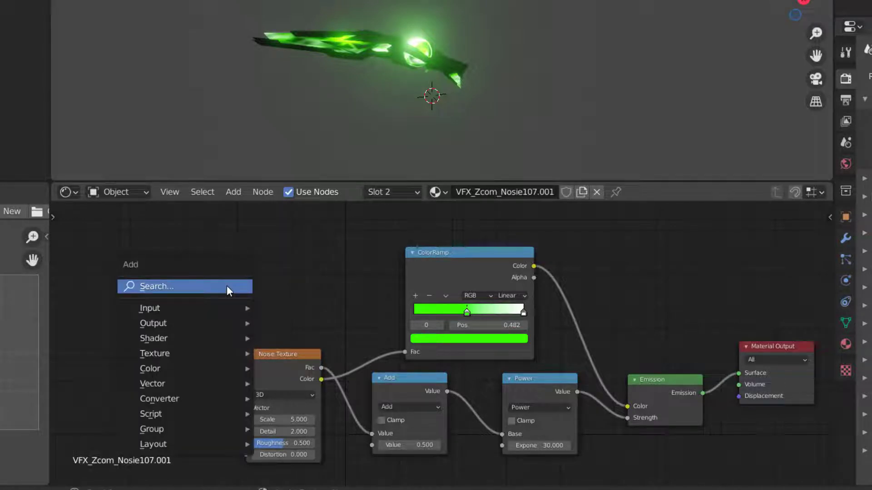
left_click(227, 287)
type("mapp")
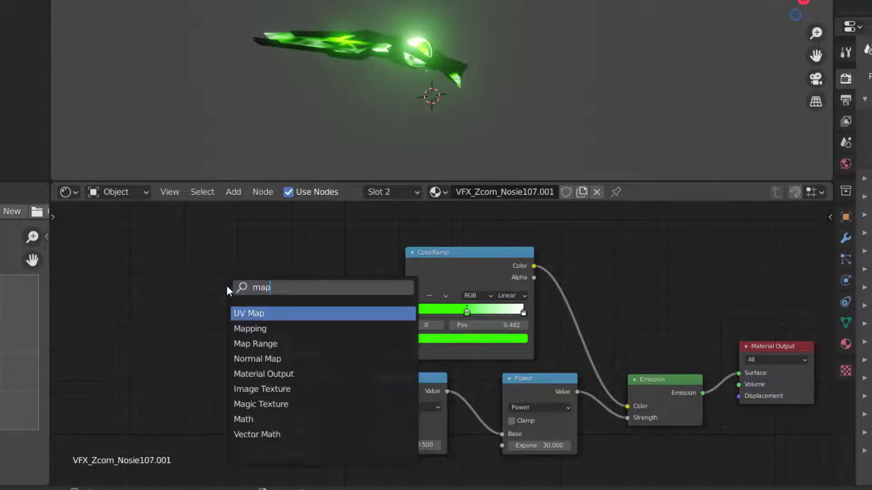
left_click(235, 313)
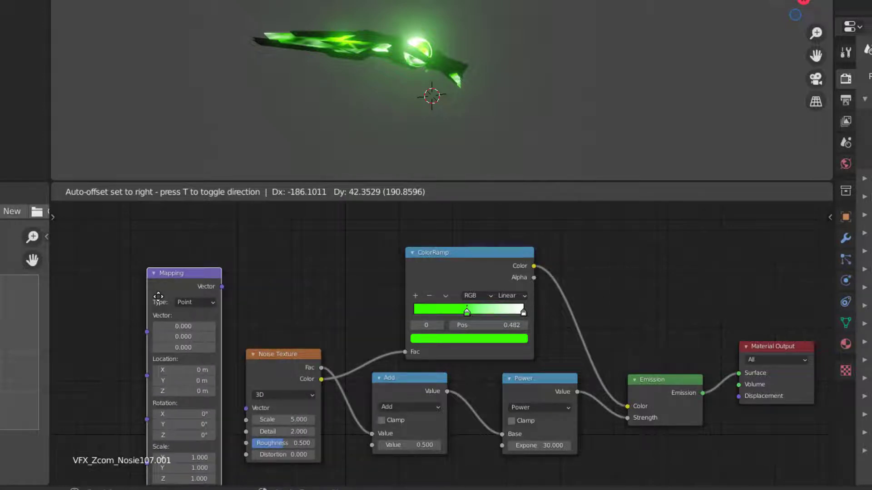
left_click(165, 295)
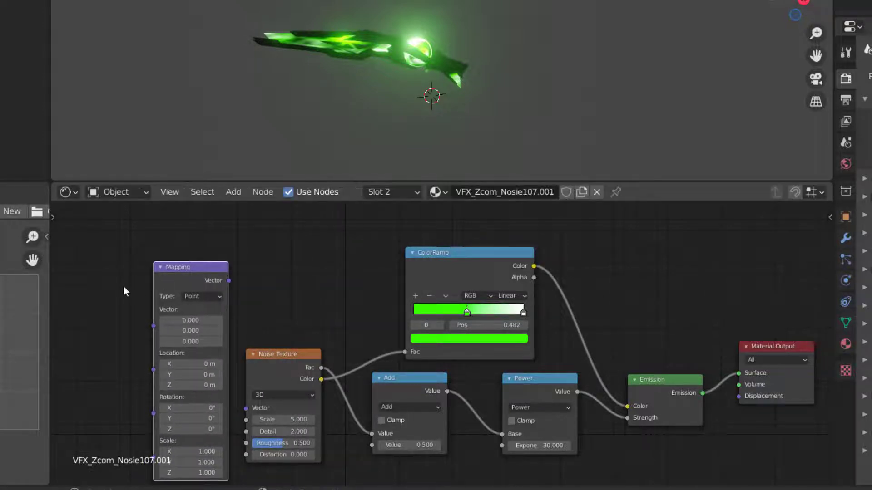
Step: Add a Texture Coordinate node left of the Mapping node and link Generated through Mapping to the Noise Texture's Vector
key("shift+a")
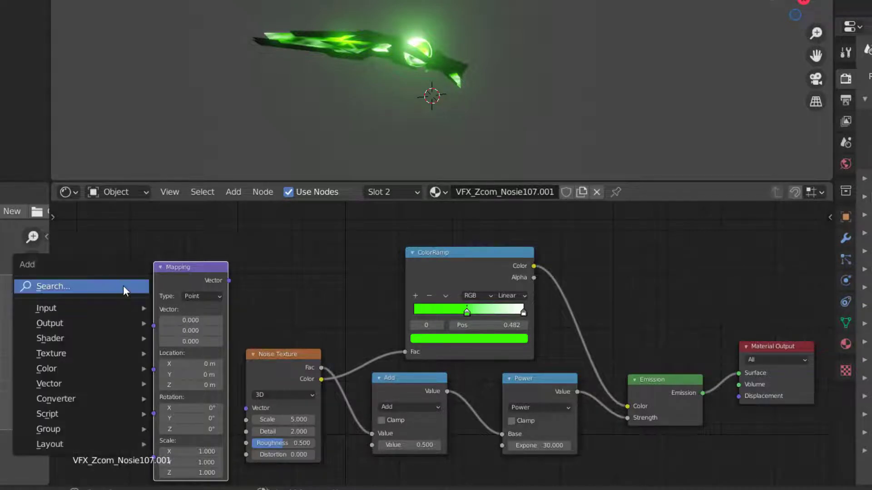
left_click(124, 286)
type("t")
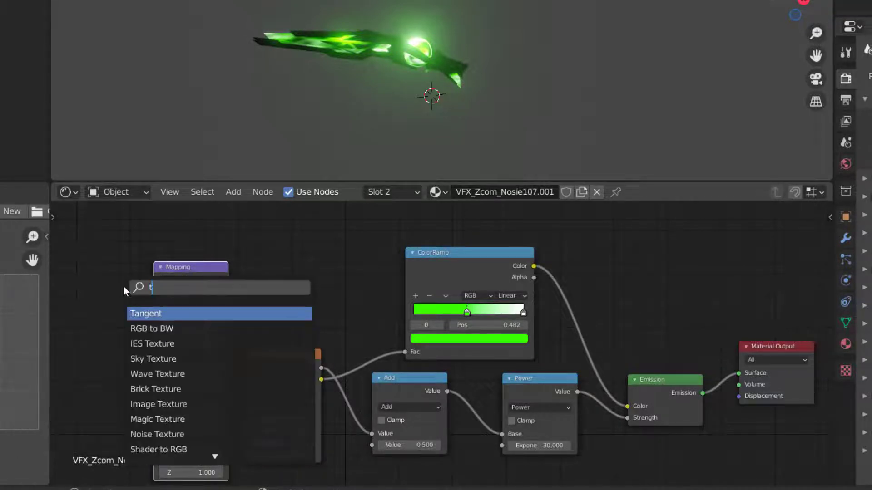
type("exture c")
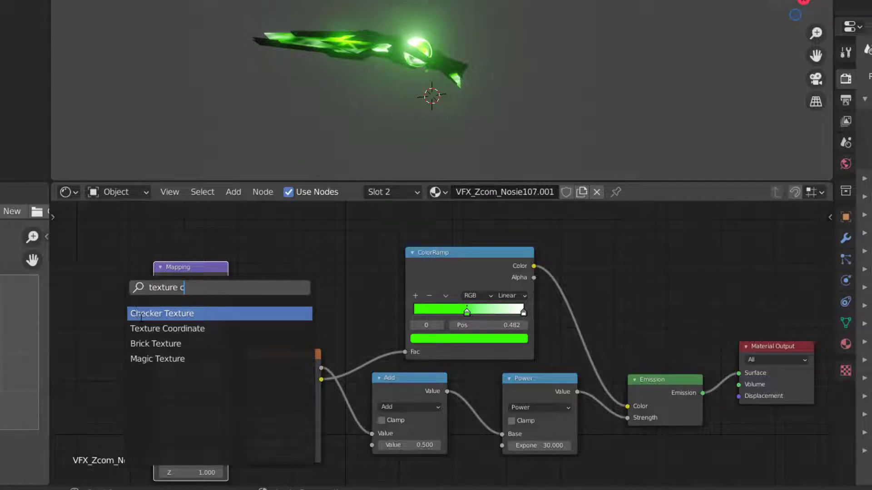
key("Down")
key("Return")
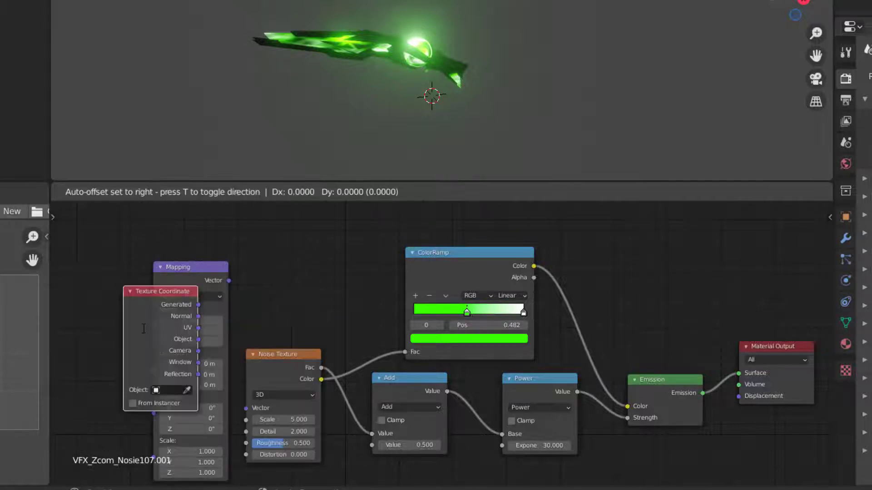
left_click(77, 325)
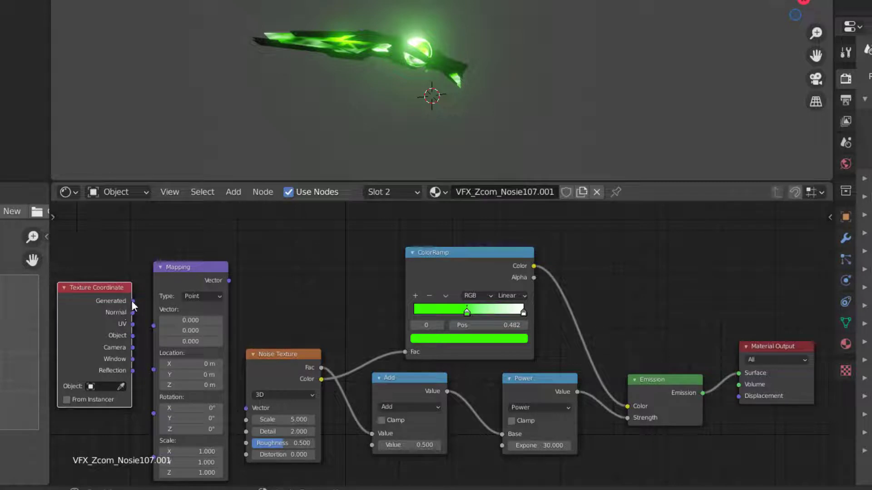
left_click_drag(156, 327, 158, 329)
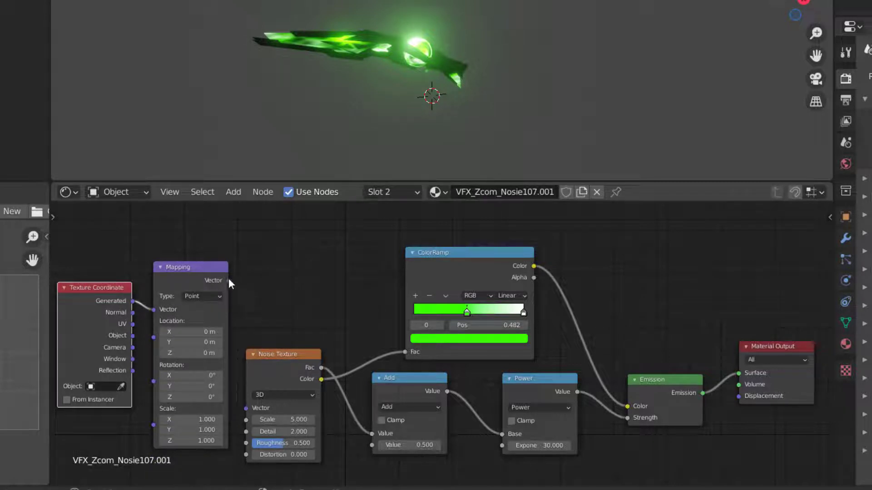
left_click_drag(229, 280, 246, 408)
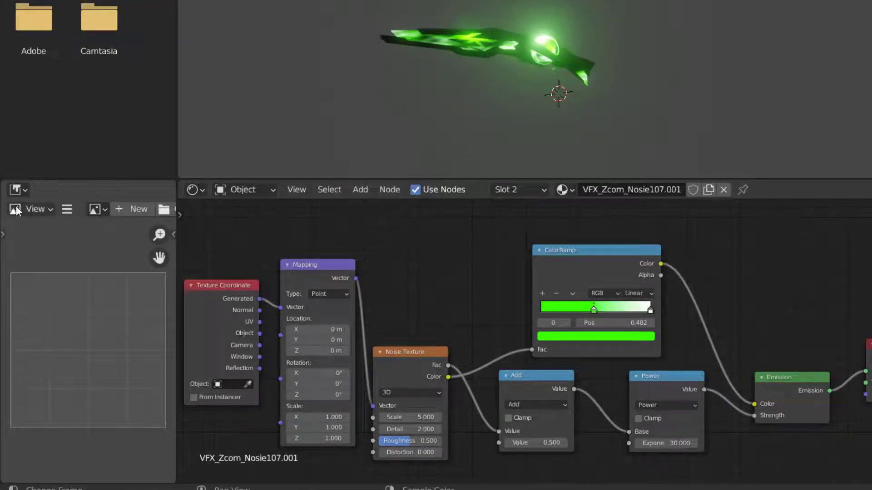
Step: Turn the image editor area into a Timeline and widen it
left_click(18, 190)
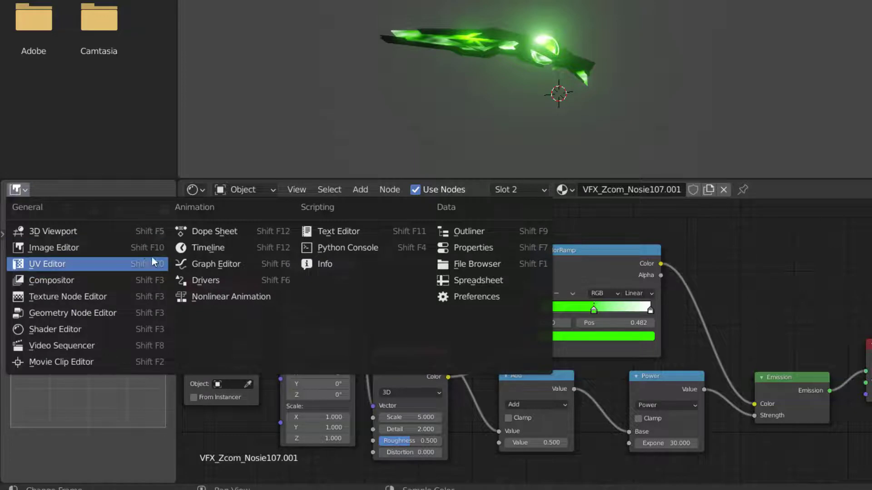
left_click(186, 249)
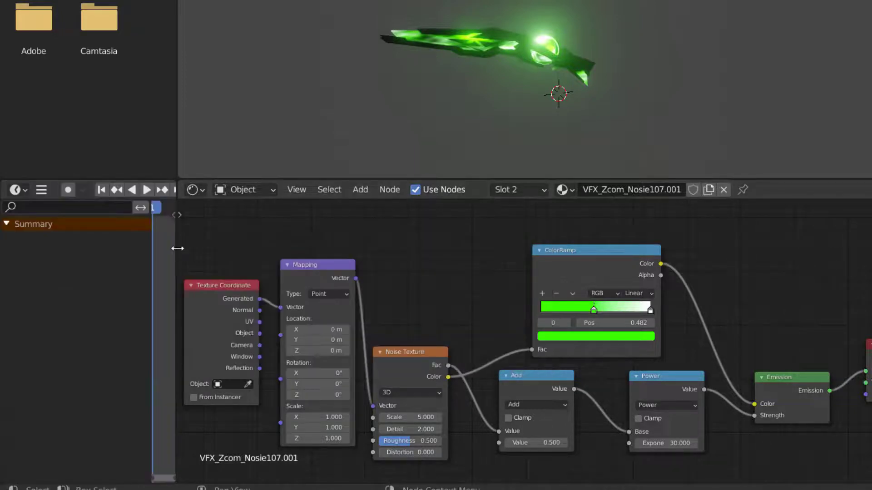
left_click_drag(179, 247, 284, 268)
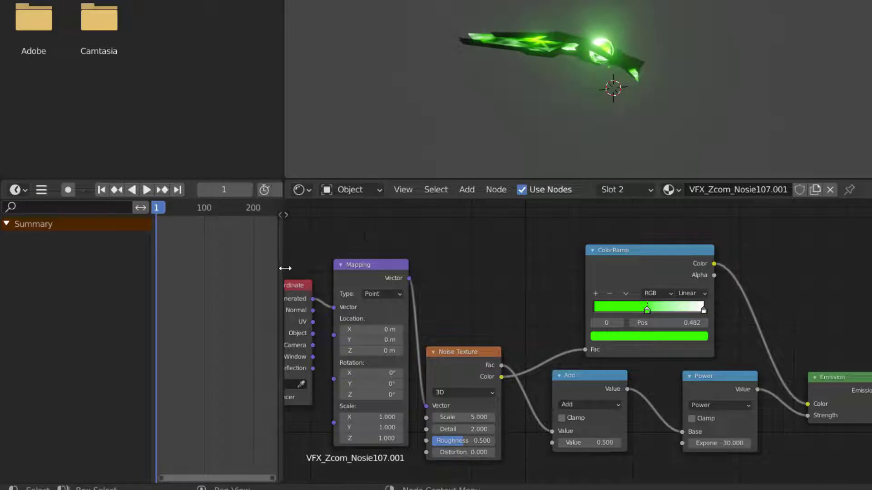
Step: Keyframe the Mapping node's Rotation at frame 1, and again at frame 200 with Z set to 25°
right_click(376, 385)
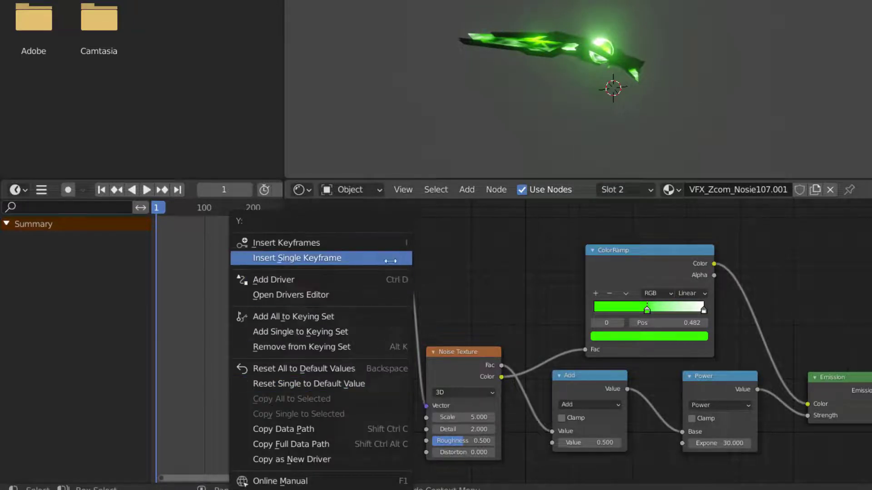
left_click(389, 246)
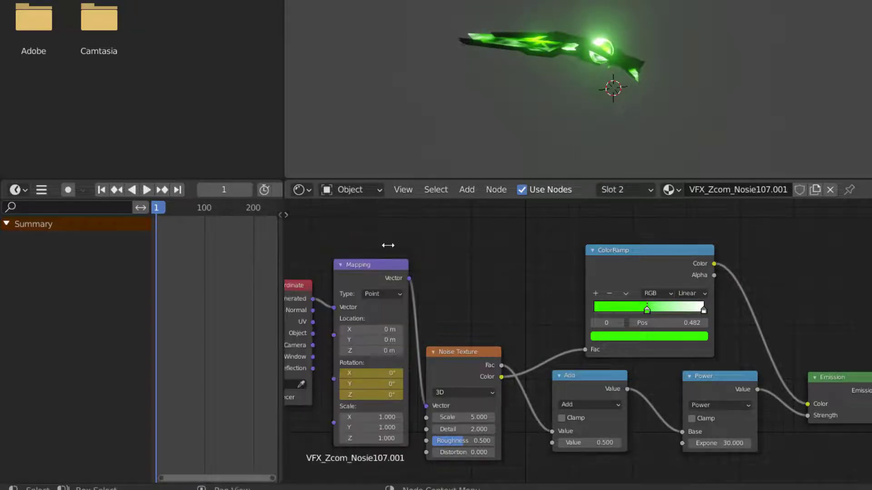
left_click(223, 190)
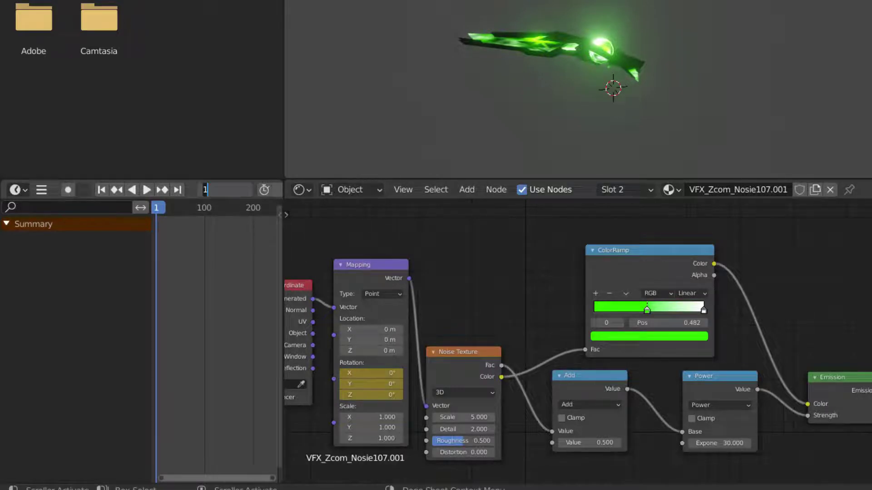
type("200")
key("Return")
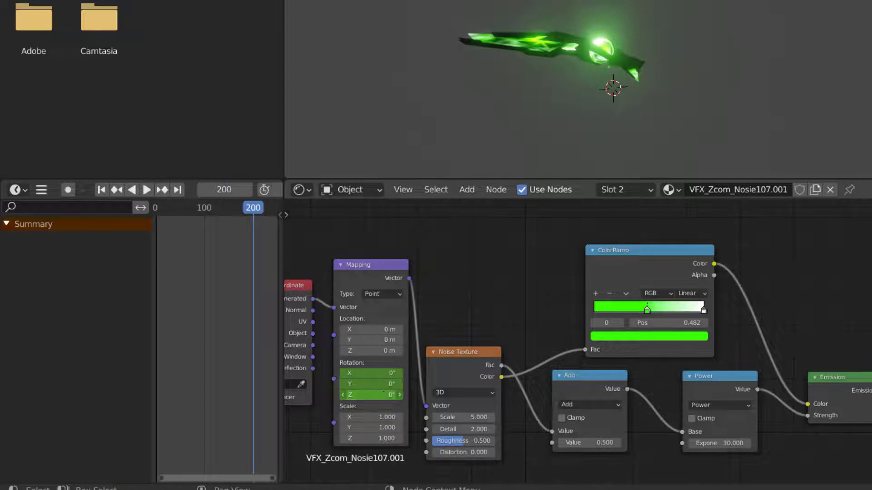
double_click(384, 394)
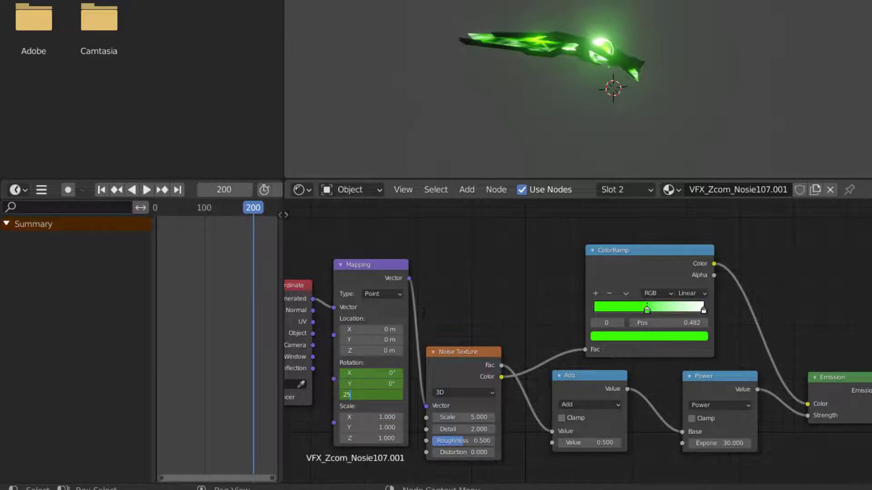
type("25")
key("Return")
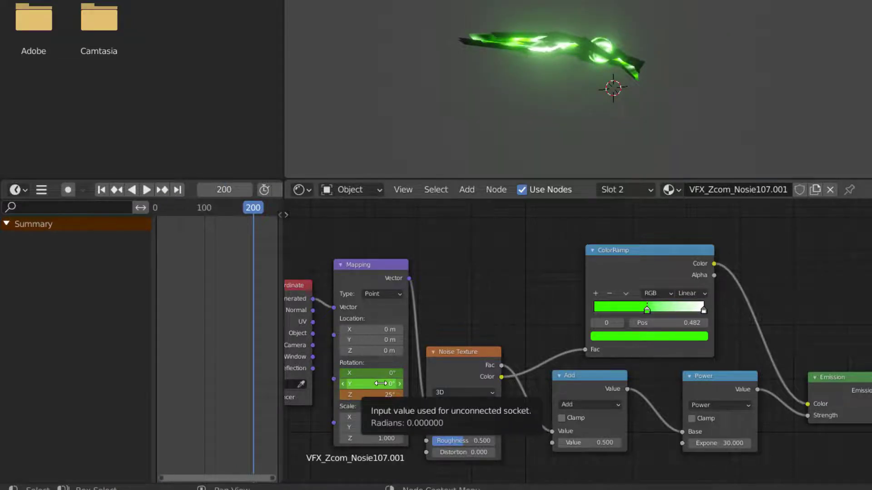
right_click(380, 383)
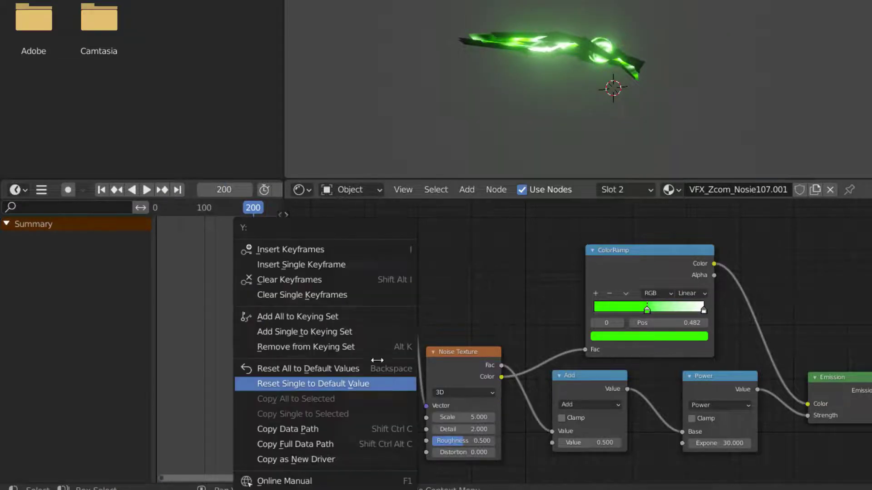
left_click(368, 254)
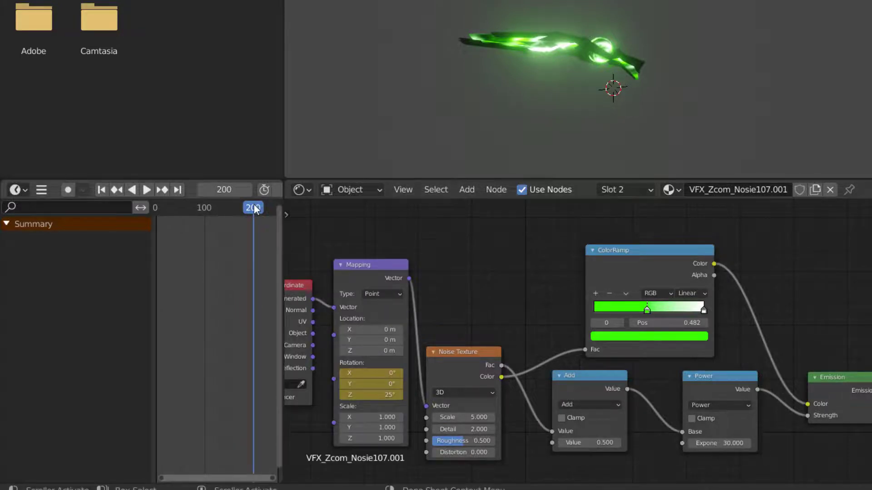
Step: Switch to the Layout workspace, showing the gun in rendered viewport shading above an enlarged timeline
key("space")
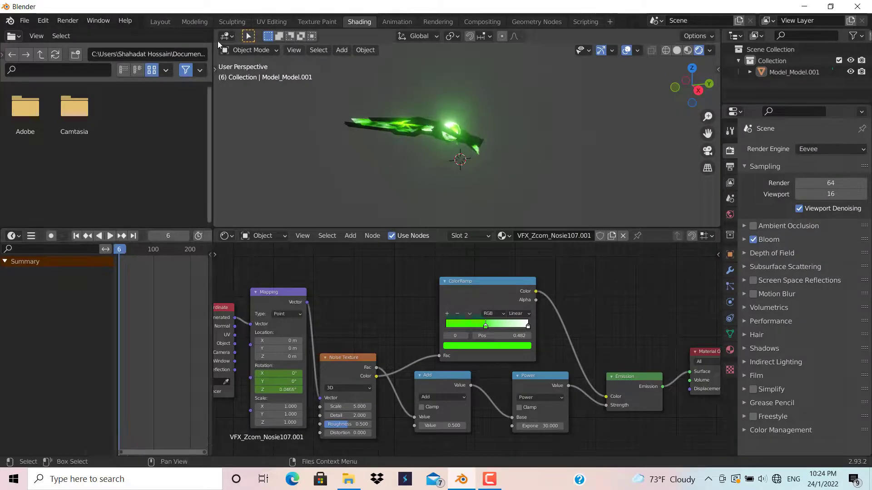
left_click(153, 22)
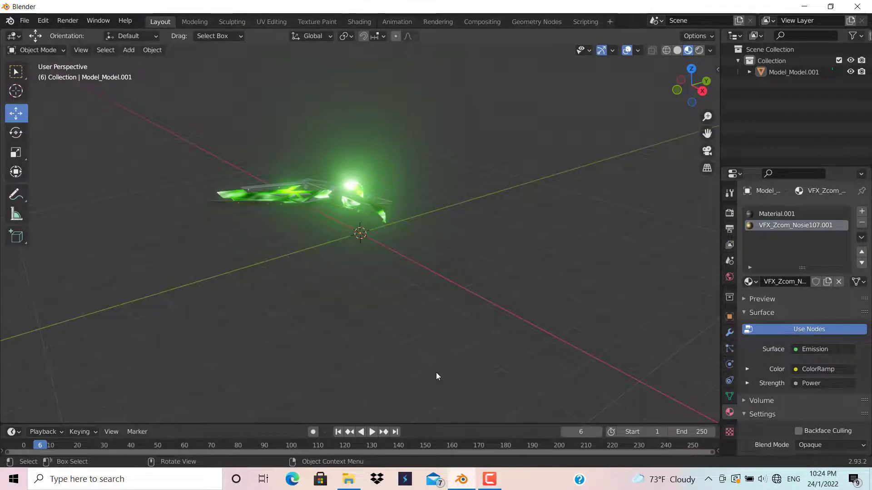
left_click_drag(443, 425, 440, 388)
left_click(700, 50)
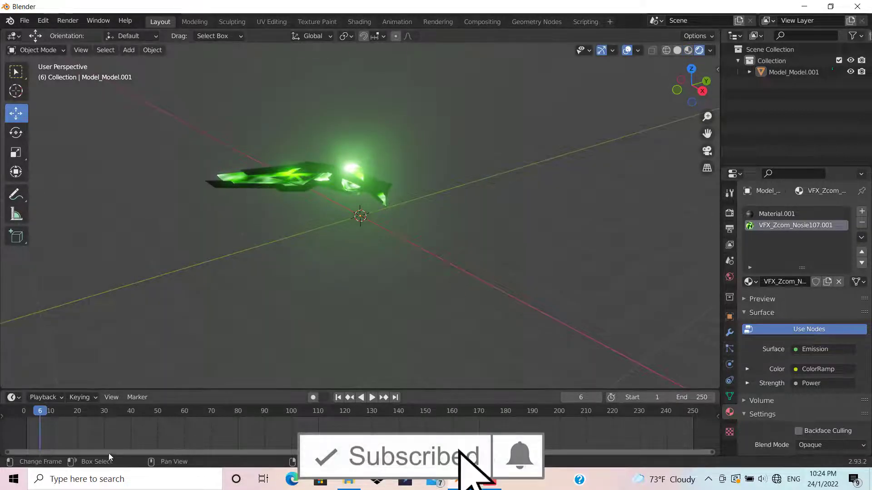
Step: Play the glow animation from frame 1 and stop it after watching the effect
left_click_drag(42, 413, 26, 414)
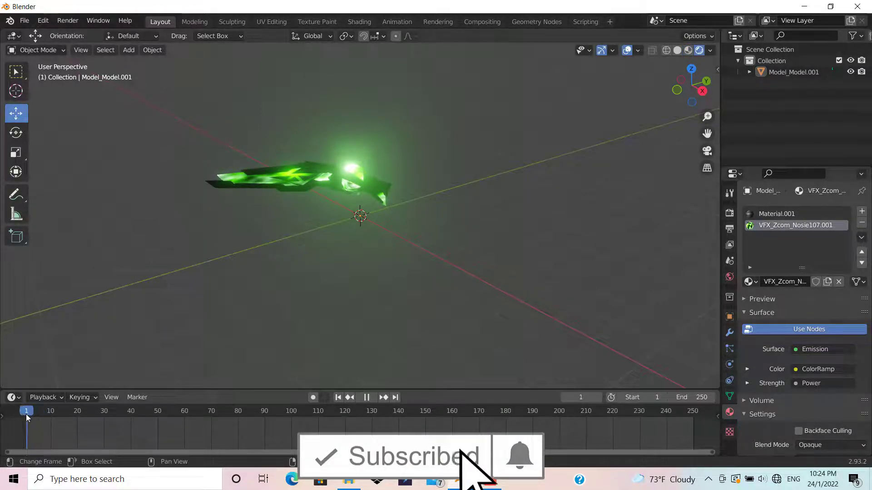
key("space")
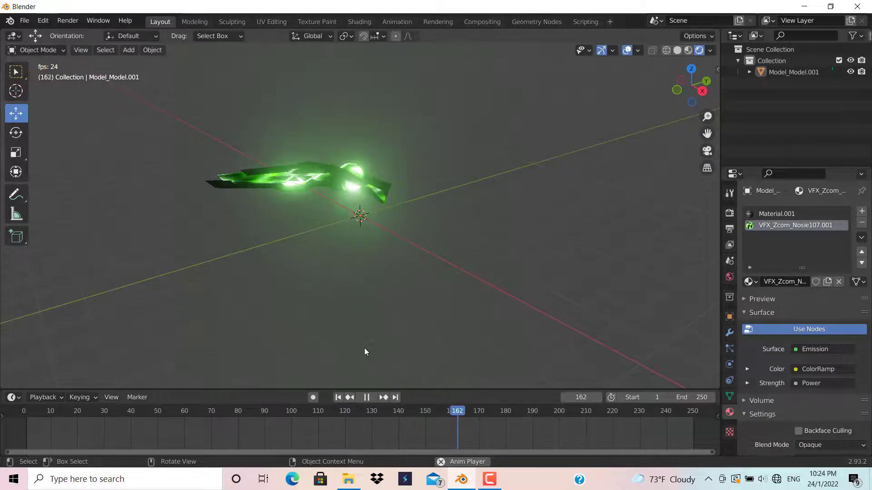
key("space")
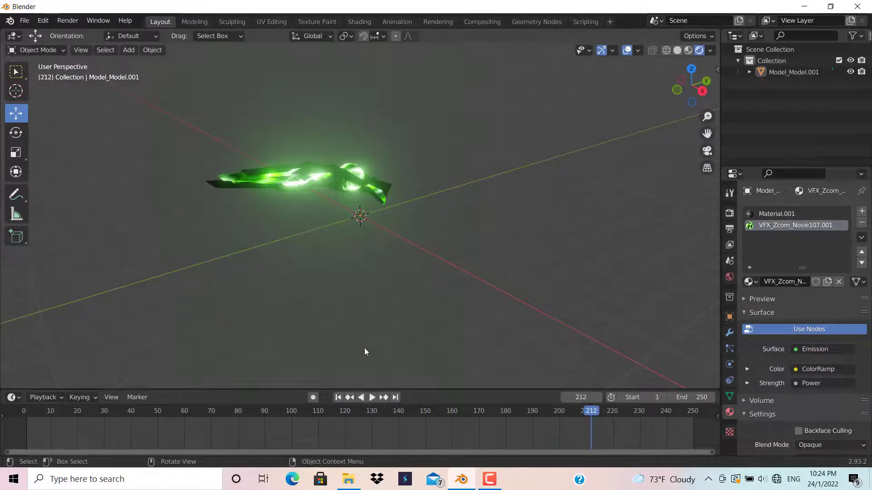
Step: Set the animation's end frame to 200, go to frame 199, and shrink the timeline to enlarge the 3D view
left_click(692, 398)
type("200")
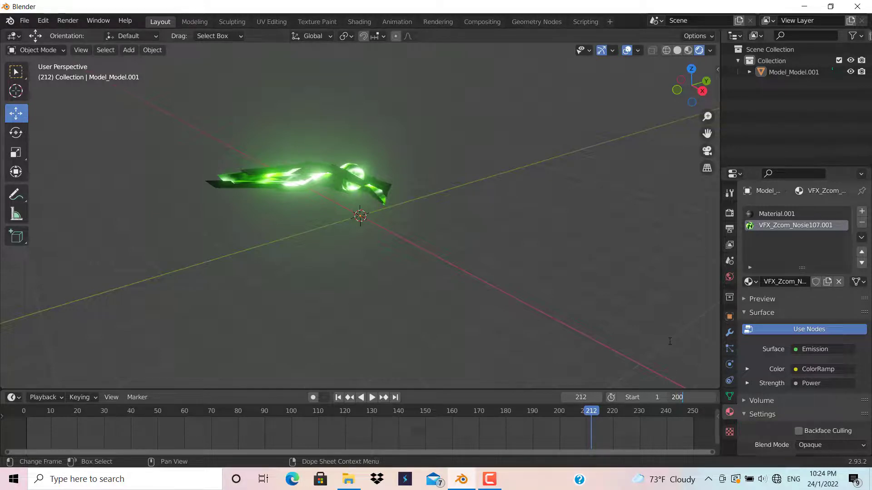
key("Return")
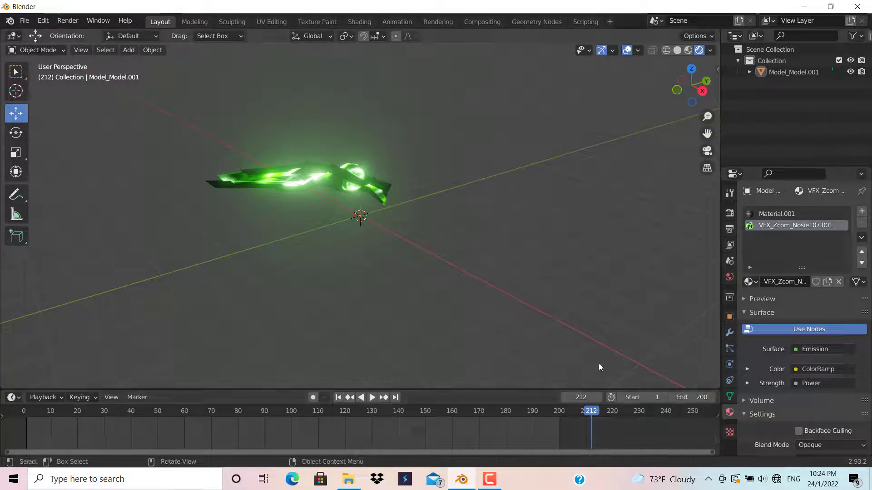
left_click(557, 413)
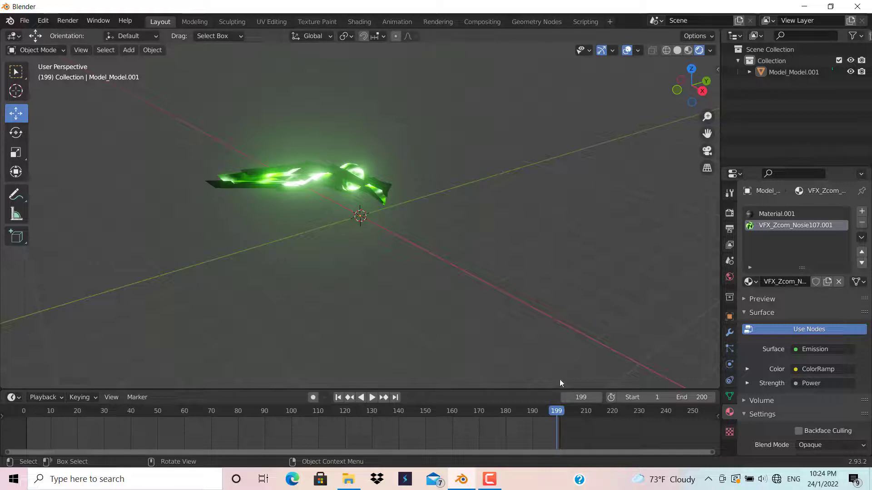
left_click_drag(556, 388, 555, 408)
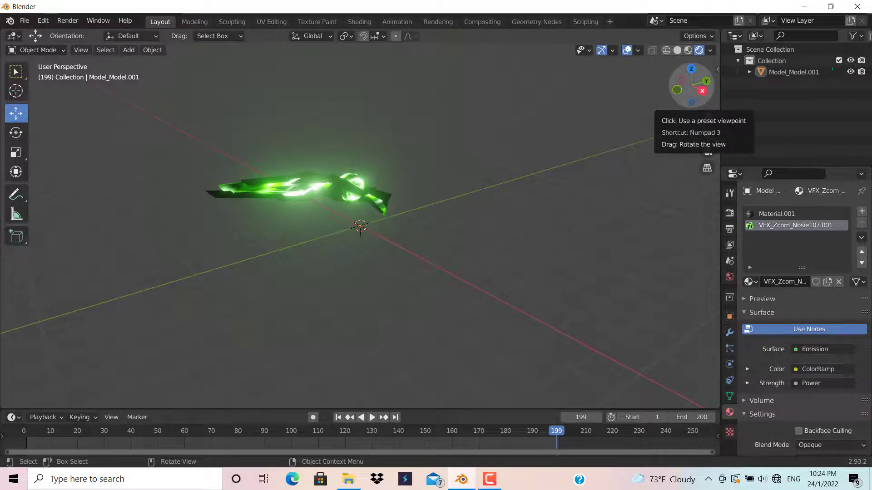
Step: Copy the glowing gun, paste one duplicate, and move it along positive X beside the original
left_click_drag(703, 100, 370, 206)
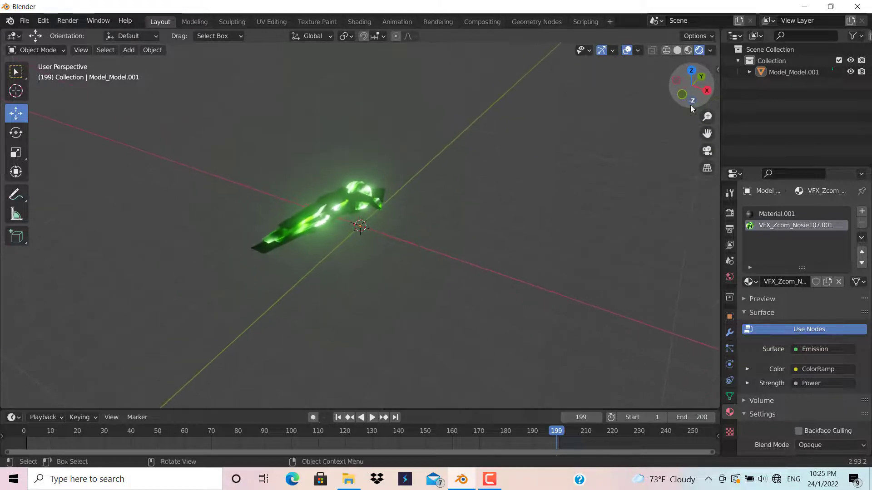
left_click(368, 206)
right_click(362, 199)
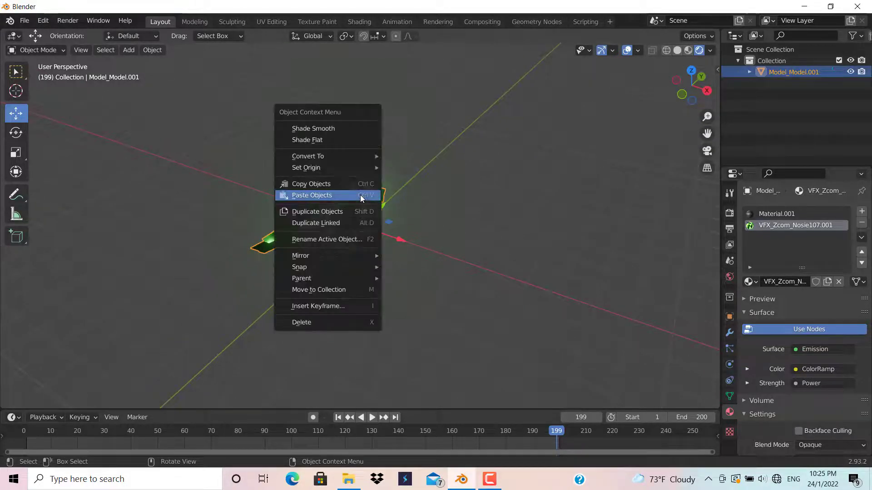
left_click(356, 185)
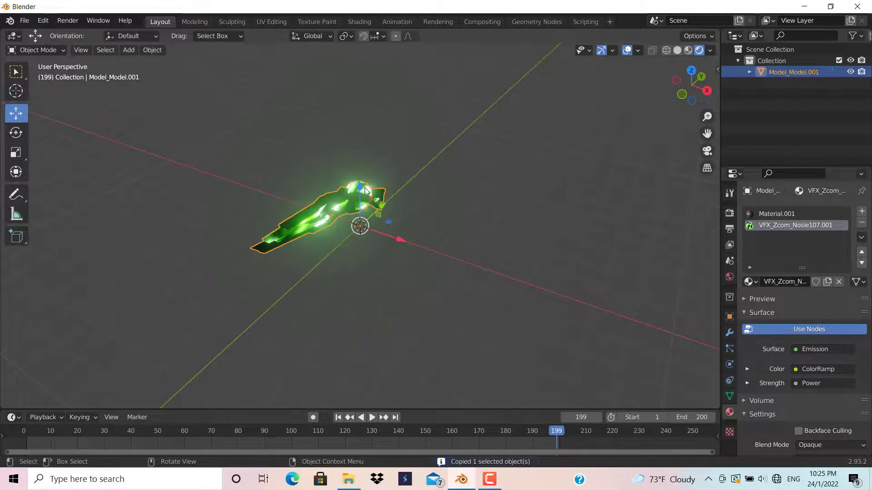
right_click(363, 193)
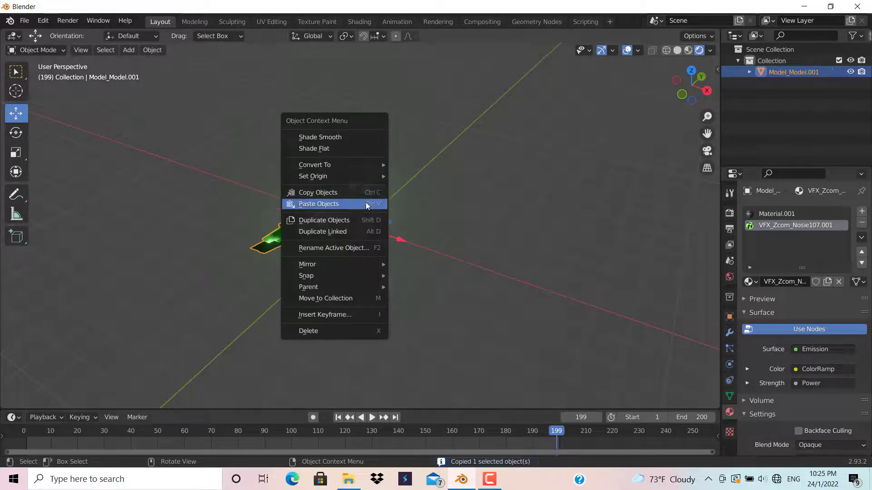
left_click(368, 205)
left_click_drag(400, 241, 441, 257)
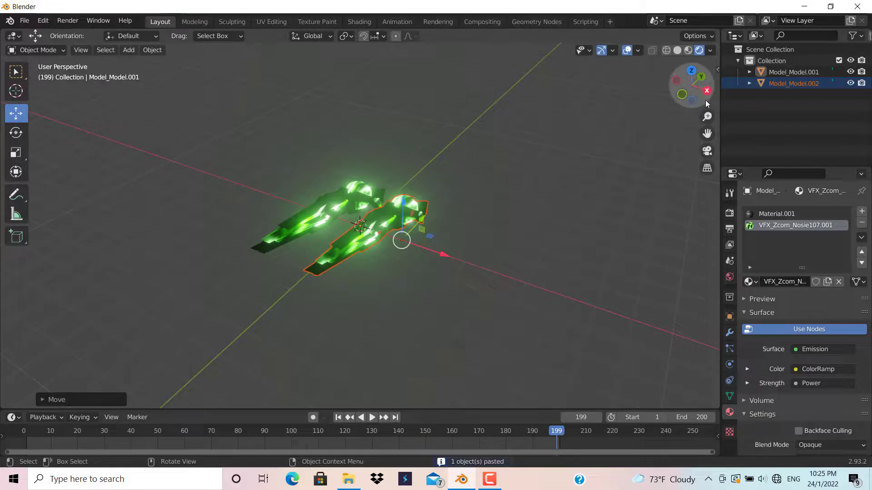
Step: Paste two more copies of the gun and space them out in a row farther along positive X
left_click_drag(705, 100, 476, 171)
right_click(356, 197)
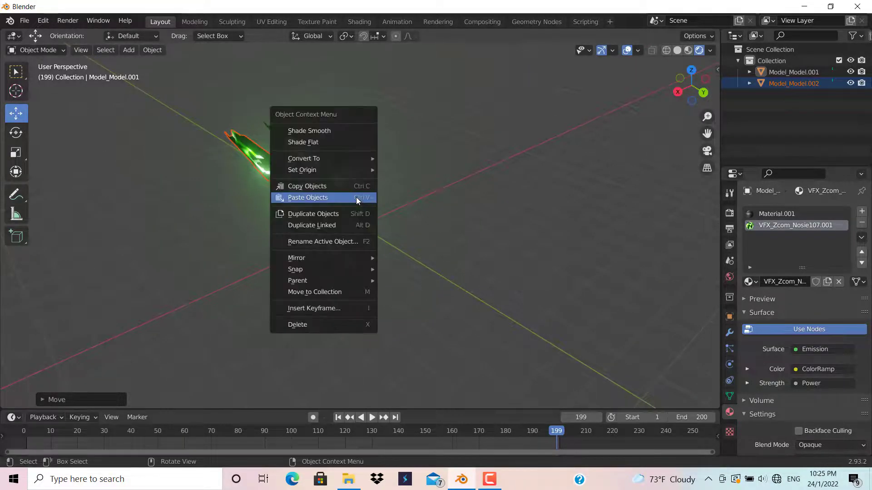
left_click(356, 197)
left_click_drag(286, 261, 210, 303)
right_click(355, 208)
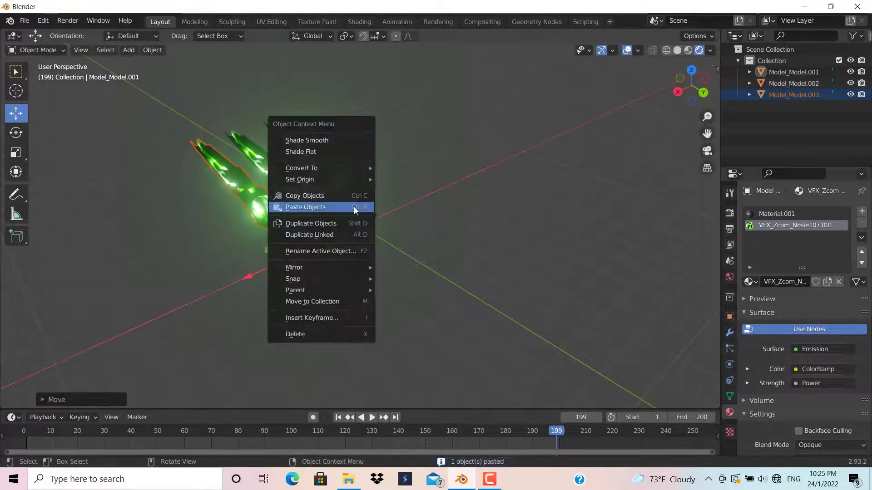
left_click(355, 208)
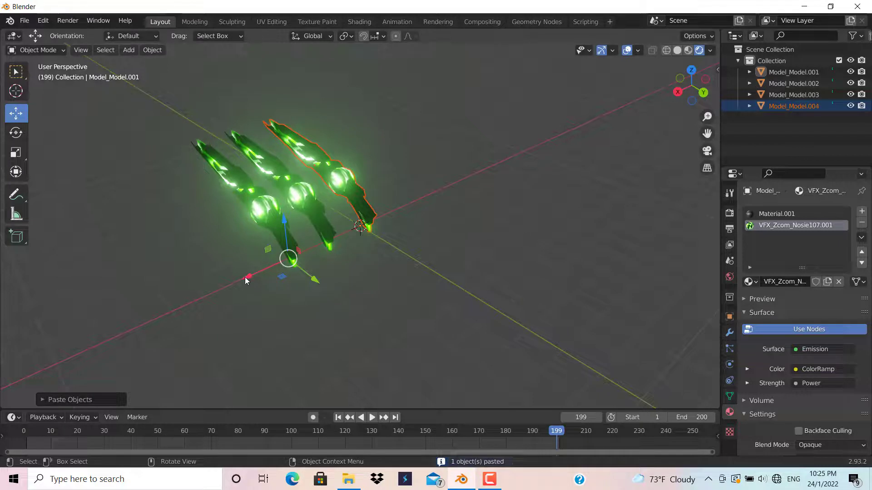
left_click_drag(249, 279, 124, 317)
Step: Paste two further copies of the gun and place them along negative X on the original's other side, completing a row of six
right_click(354, 208)
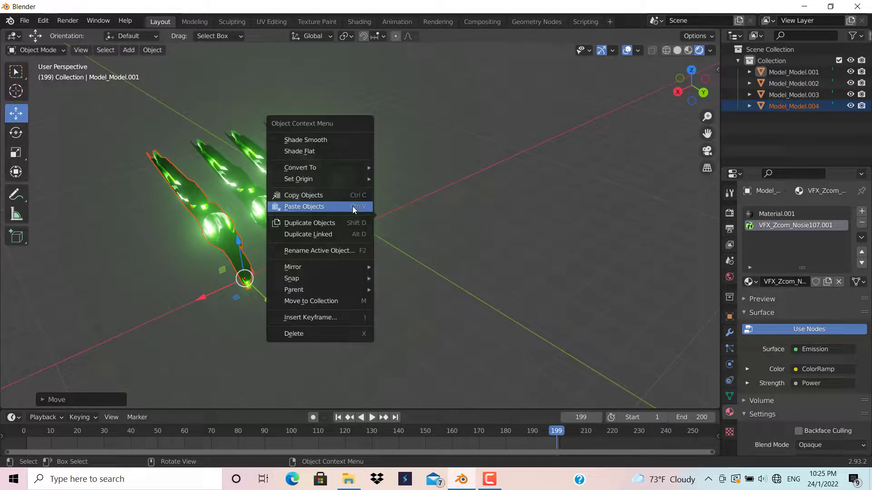
left_click(353, 208)
left_click_drag(201, 296, 320, 201)
right_click(327, 210)
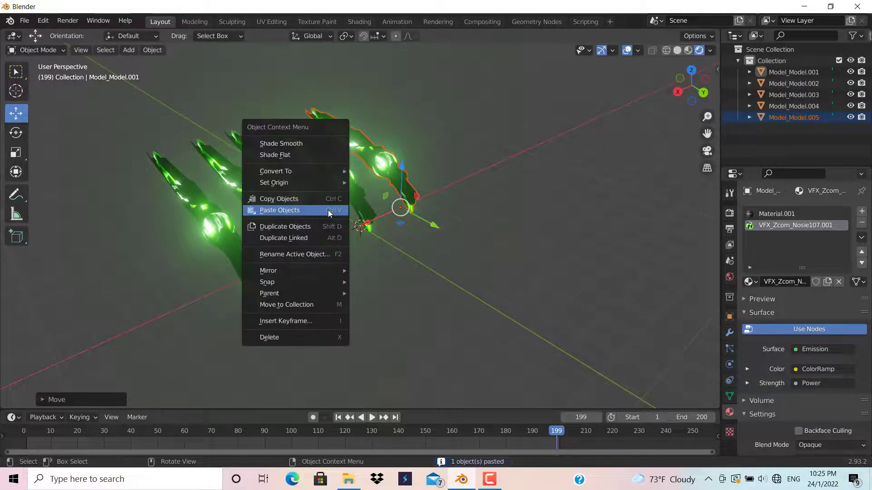
left_click(328, 210)
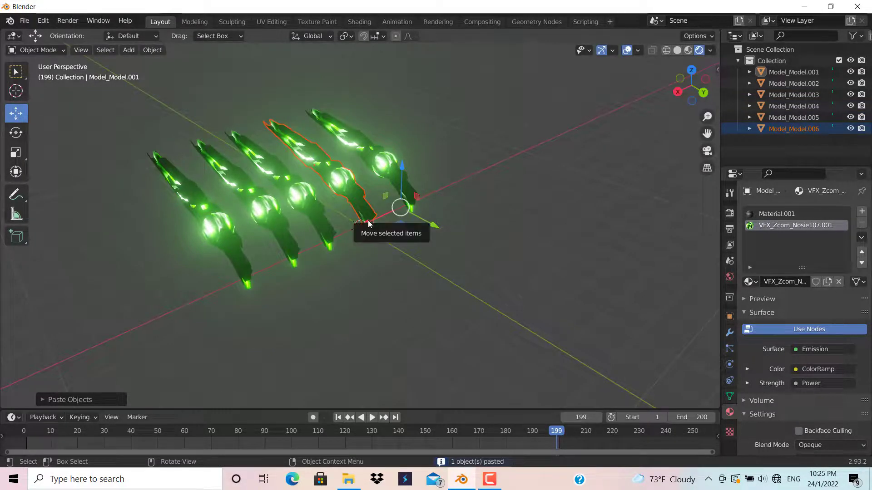
left_click_drag(400, 207, 451, 193)
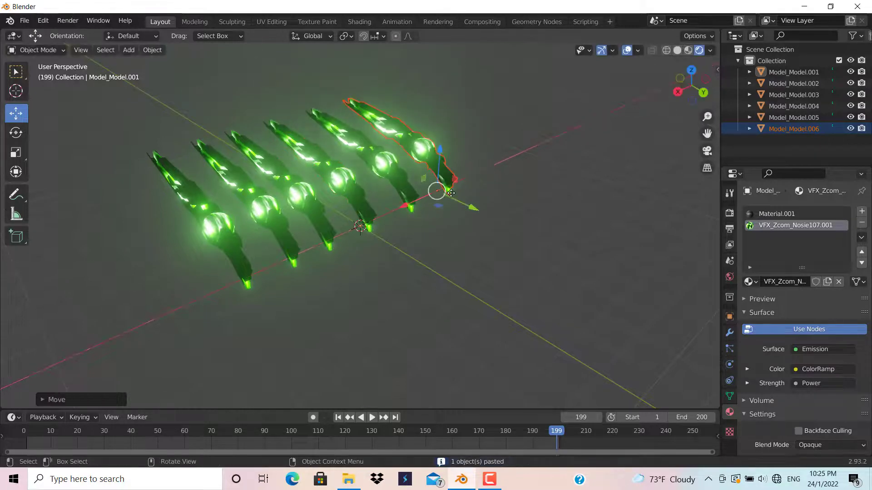
left_click(535, 172)
Step: Switch to the Shading workspace, widen its node editor and 3D view, and orbit to show all six guns side by side
left_click(365, 22)
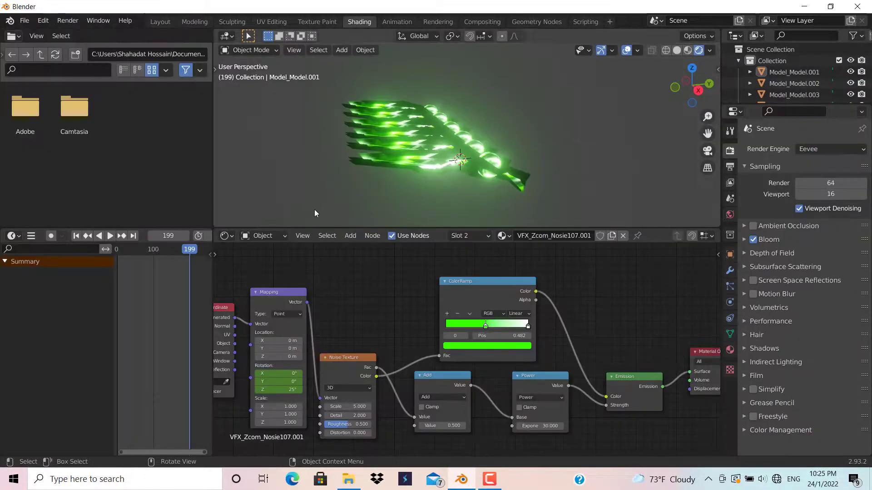
left_click_drag(211, 278, 151, 278)
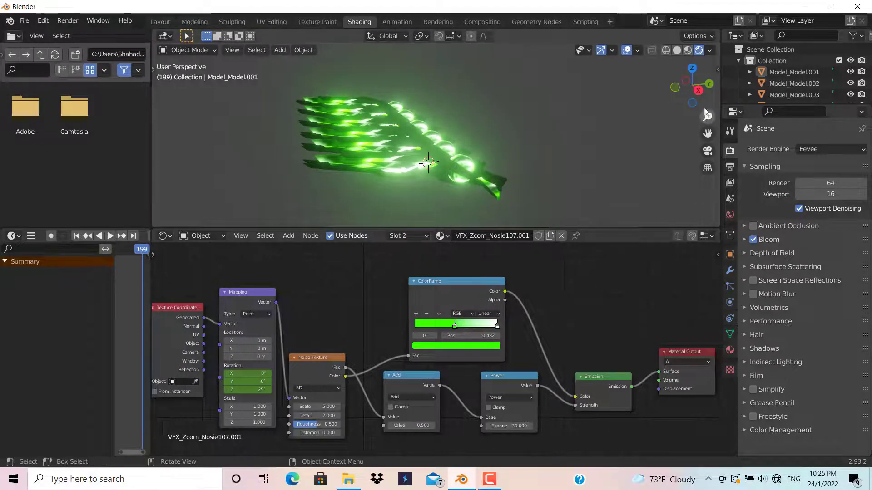
left_click_drag(705, 101, 422, 168)
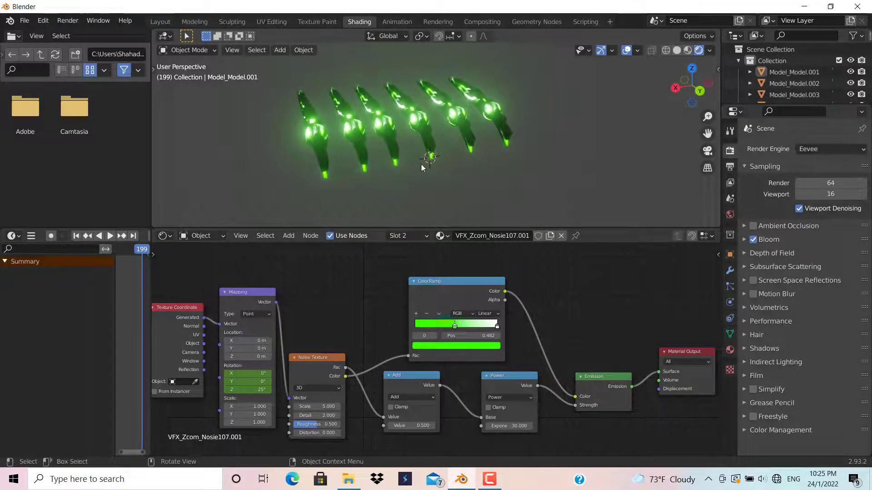
Step: Recolour the ColorRamp's green stop to yellow on the gun at the positive X end, and to red on the copy beside the original
left_click(321, 136)
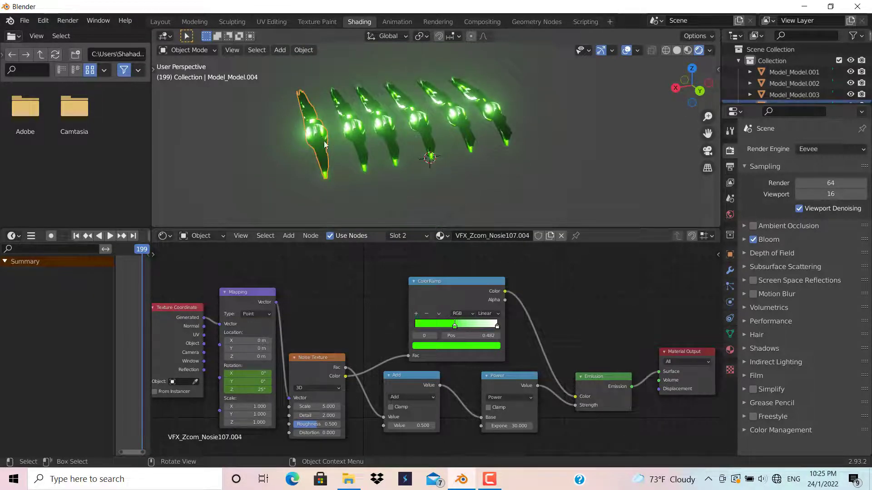
left_click(498, 348)
left_click_drag(424, 270, 418, 271)
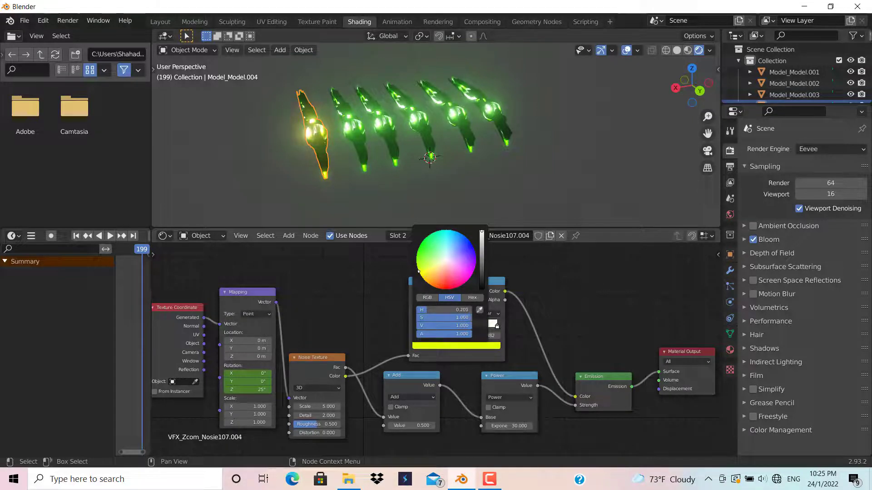
left_click(407, 125)
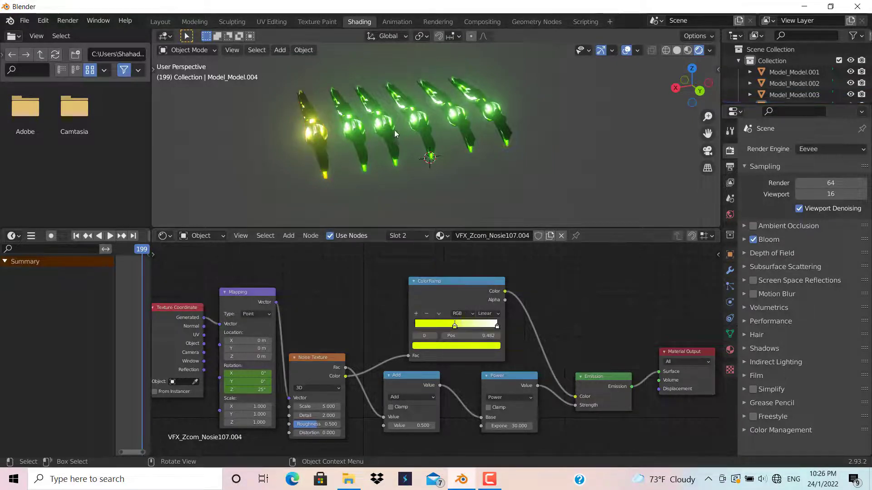
left_click(393, 131)
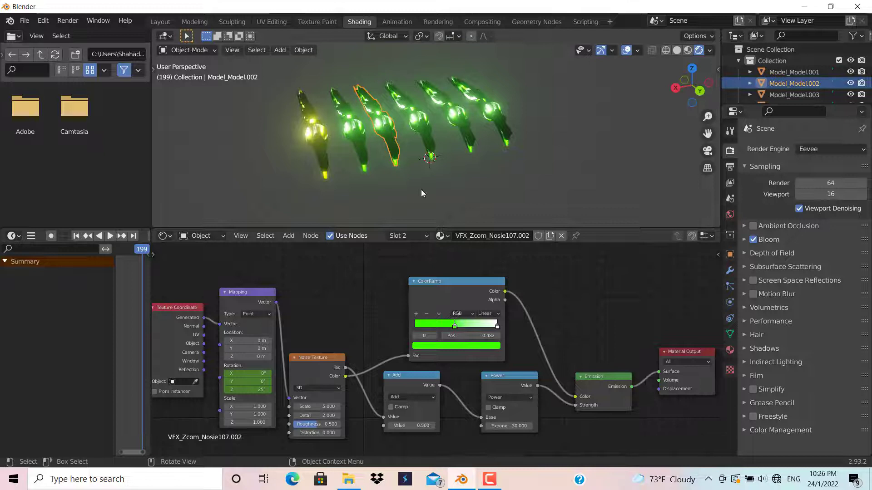
left_click(497, 345)
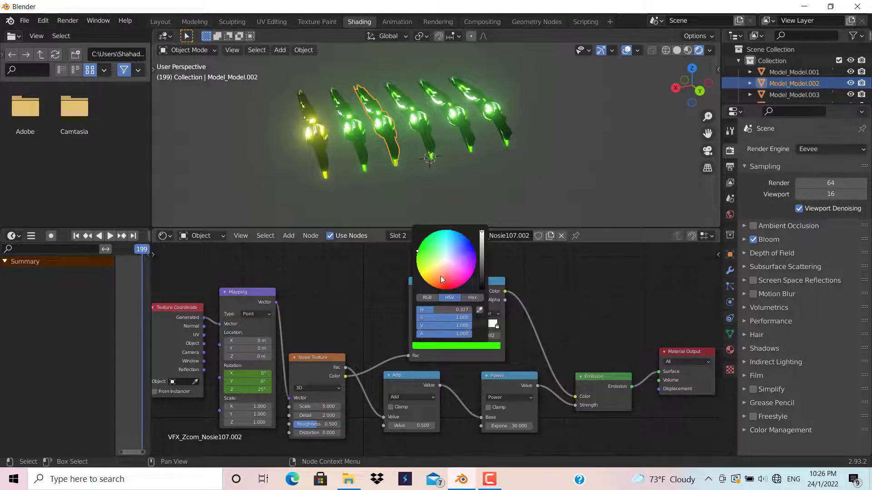
left_click_drag(448, 285, 449, 288)
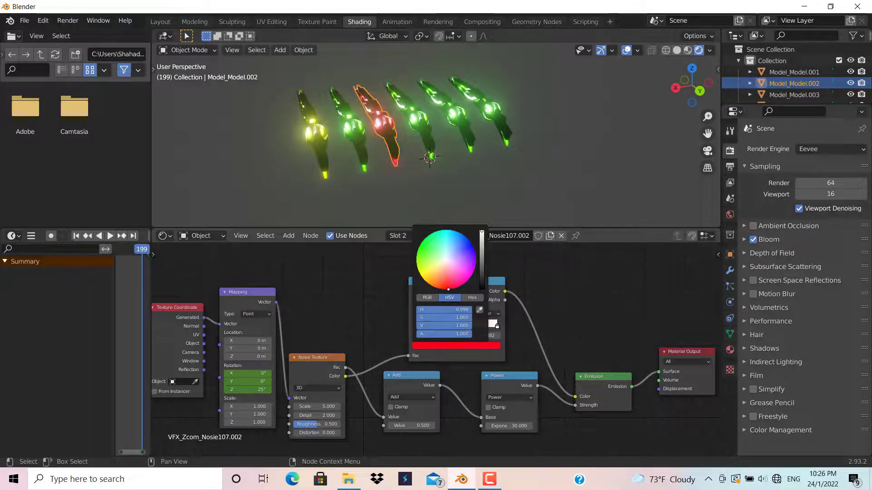
Step: Recolour the ColorRamp's green stop to blue on the original gun and to cyan on its neighbour toward negative X
left_click(425, 129)
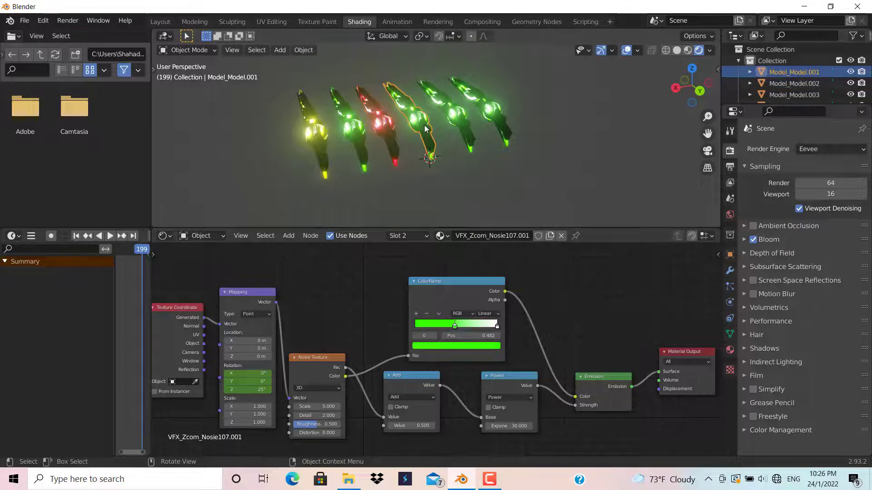
left_click(499, 348)
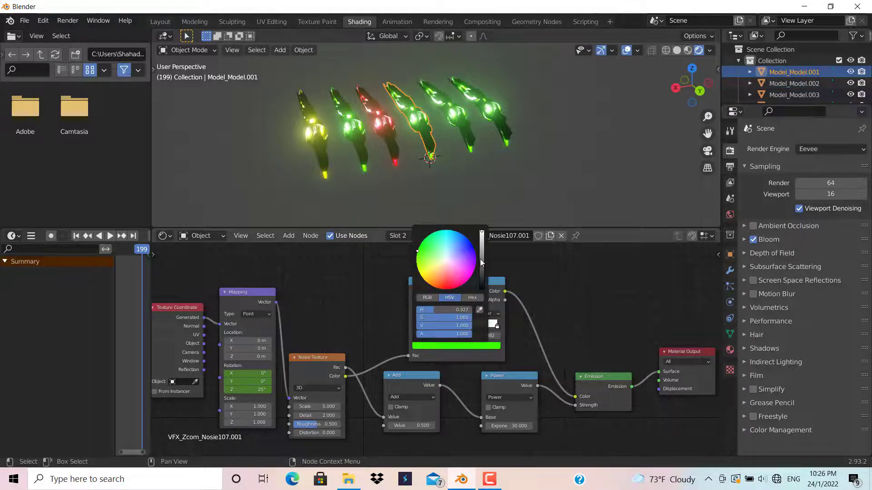
left_click_drag(470, 254, 473, 247)
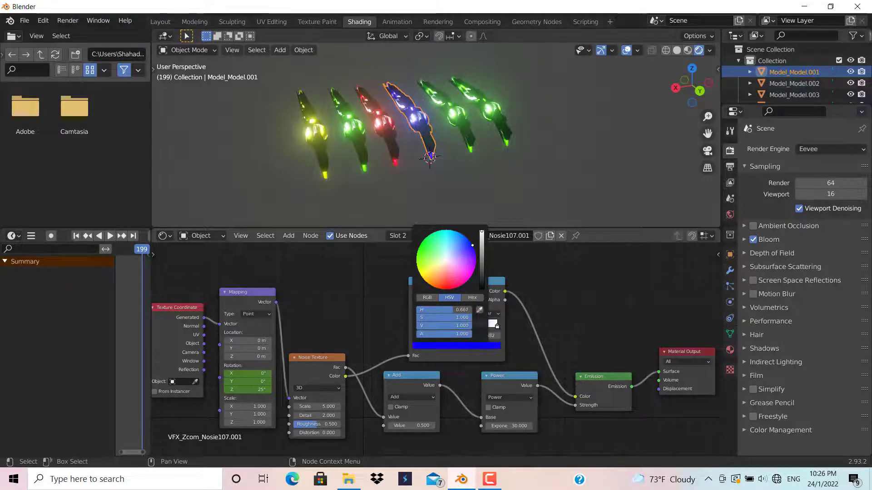
left_click(469, 137)
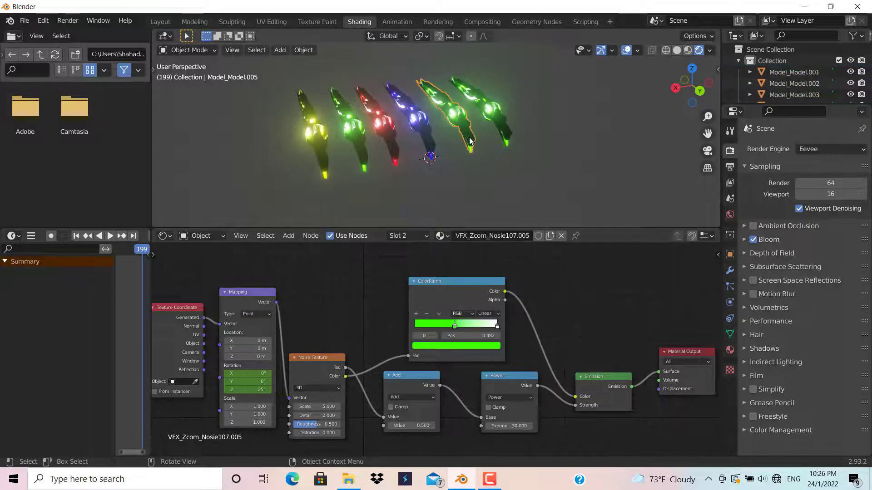
left_click(498, 348)
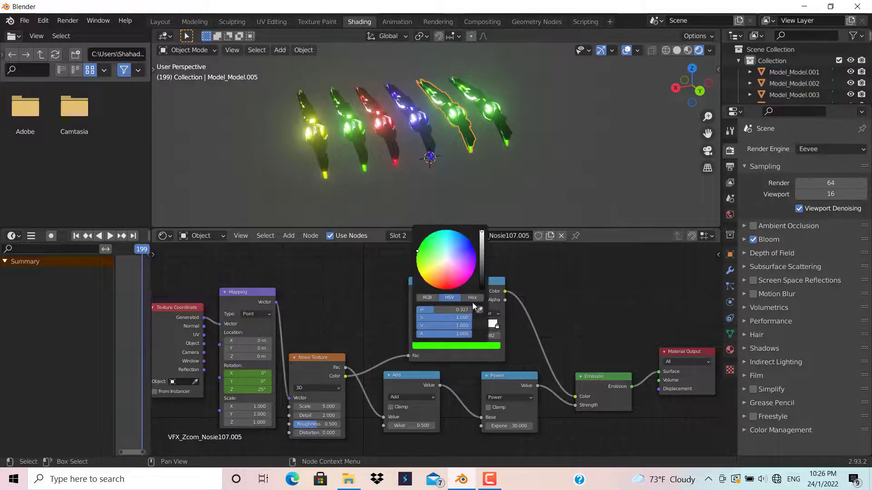
left_click(447, 230)
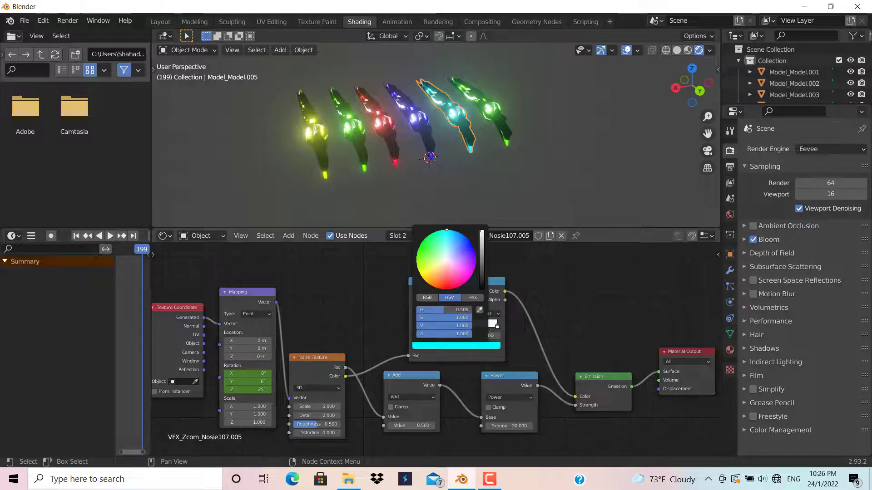
Step: Recolour the ColorRamp's green stop to magenta on the gun at the negative X end, and return to the Layout workspace
left_click(505, 130)
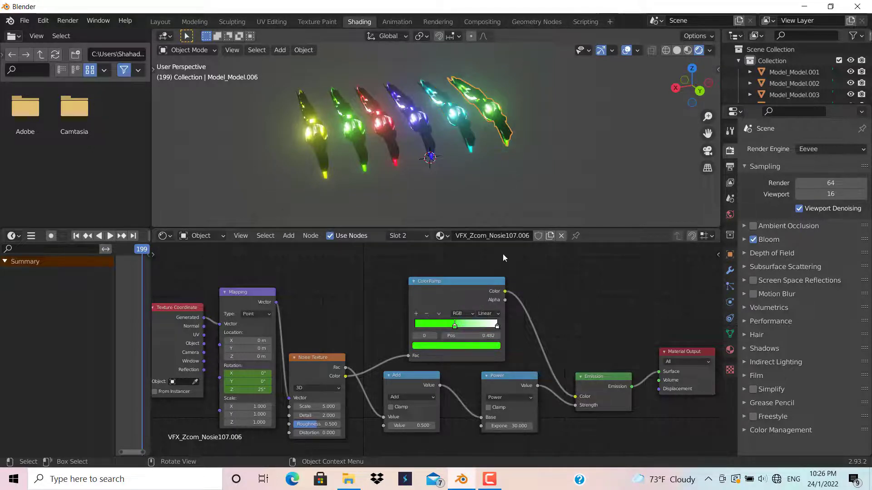
left_click(498, 349)
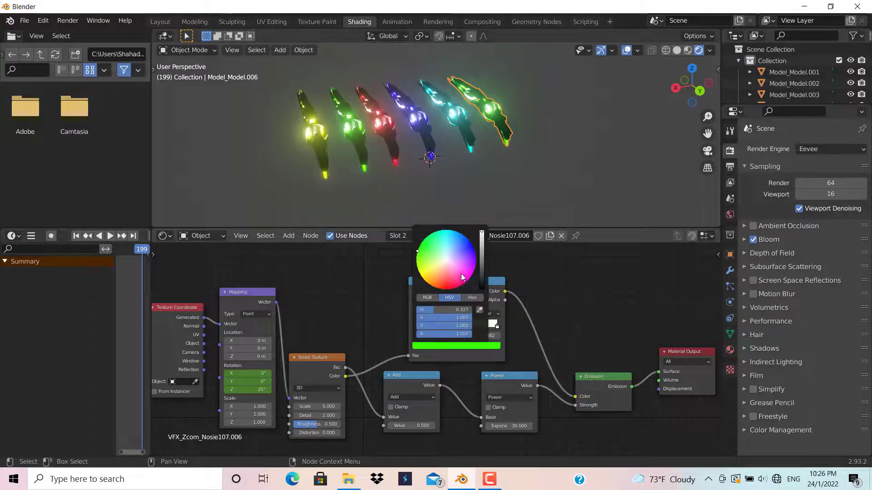
left_click_drag(462, 277, 470, 278)
left_click(541, 174)
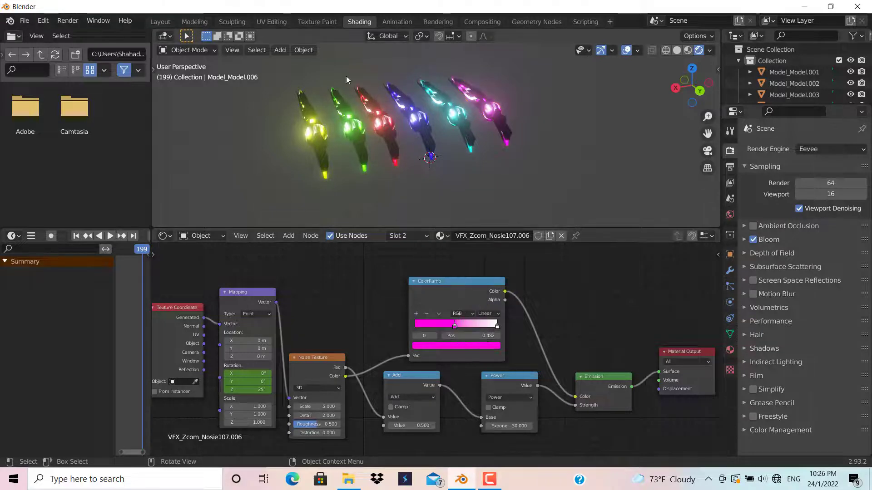
left_click(160, 22)
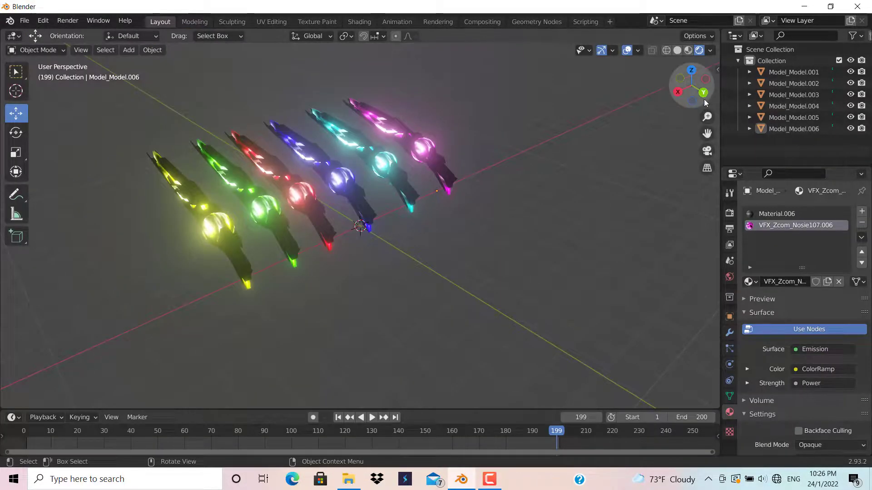
Step: Compare the six coloured guns in Material Preview and Rendered shading from several angles, and return to Rendered shading
left_click_drag(702, 104, 689, 109)
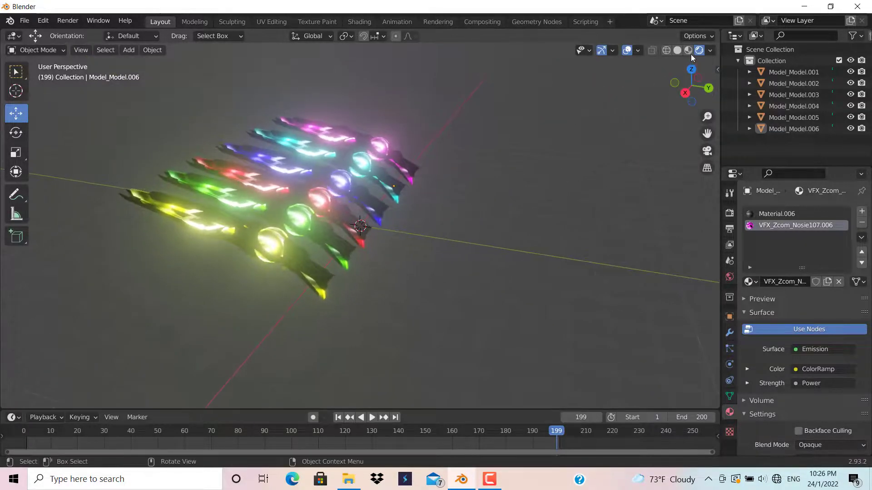
left_click(688, 51)
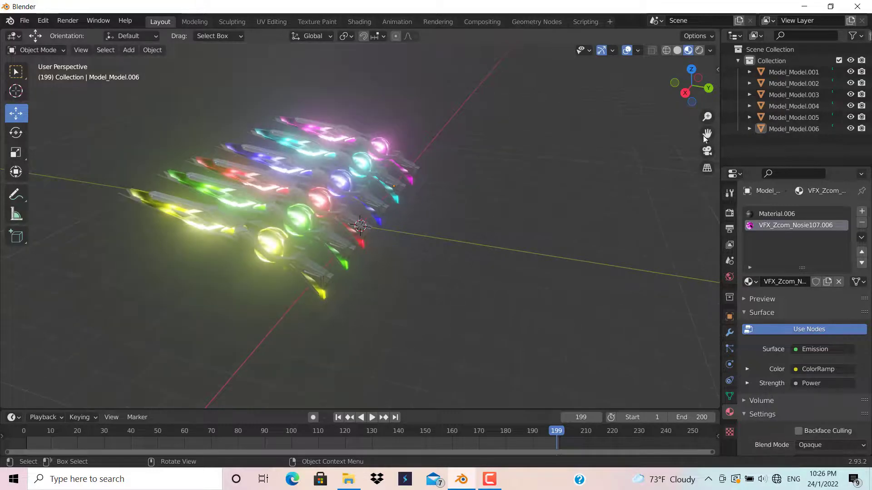
left_click_drag(702, 99, 685, 54)
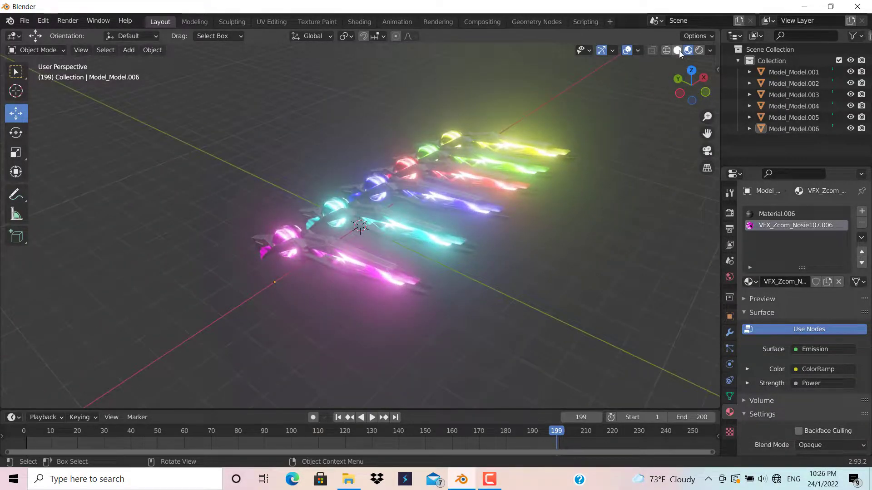
left_click(699, 50)
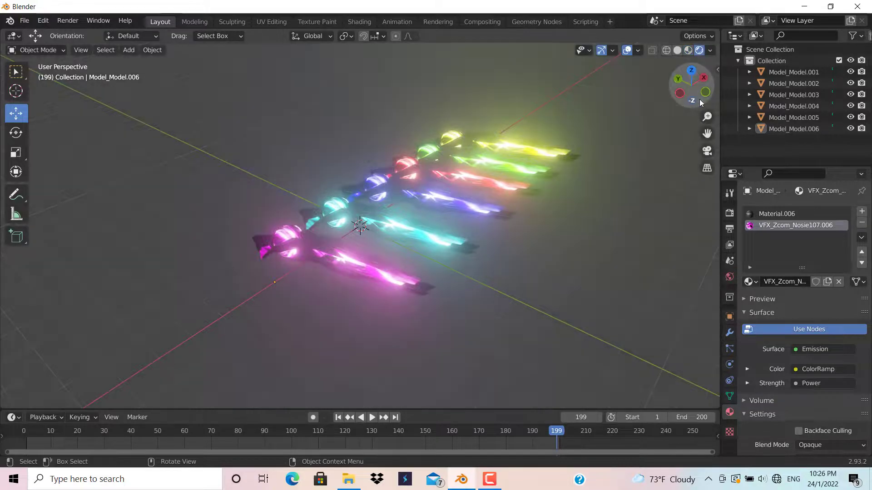
left_click_drag(705, 99, 667, 106)
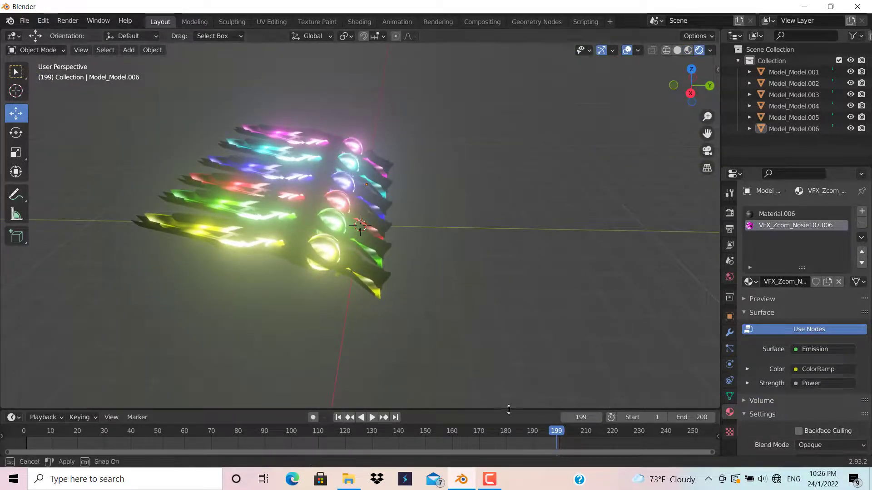
Step: Enlarge the timeline, play the animation from its beginning, and orbit around the six guns to examine their moving glow
left_click_drag(507, 412, 507, 391)
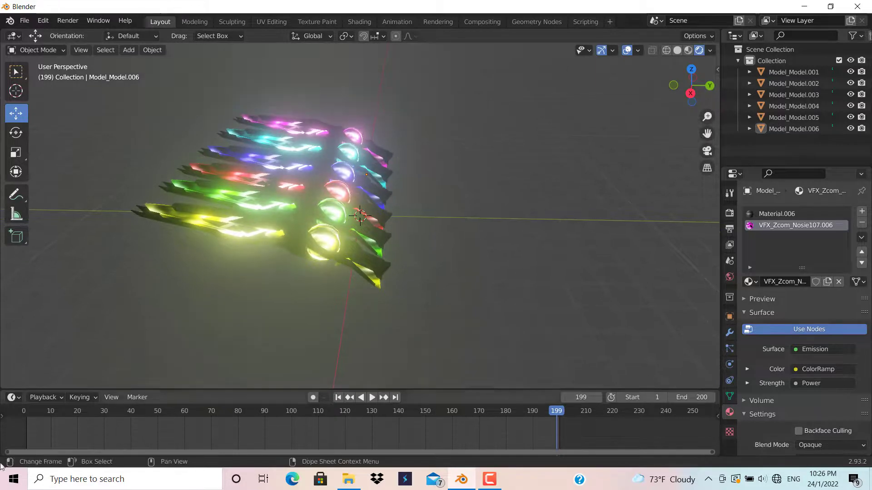
left_click(28, 412)
key("space")
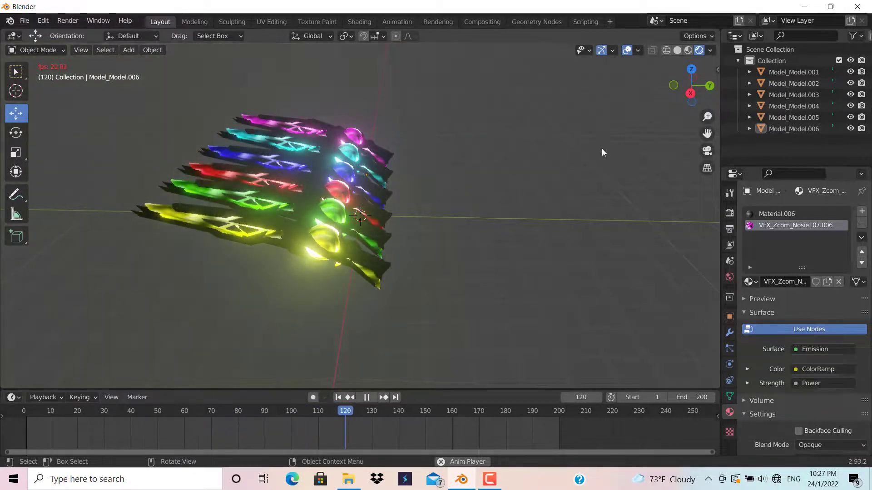
mouse_move(701, 105)
left_mouse_down()
mouse_move(691, 106)
mouse_move(709, 101)
left_mouse_up()
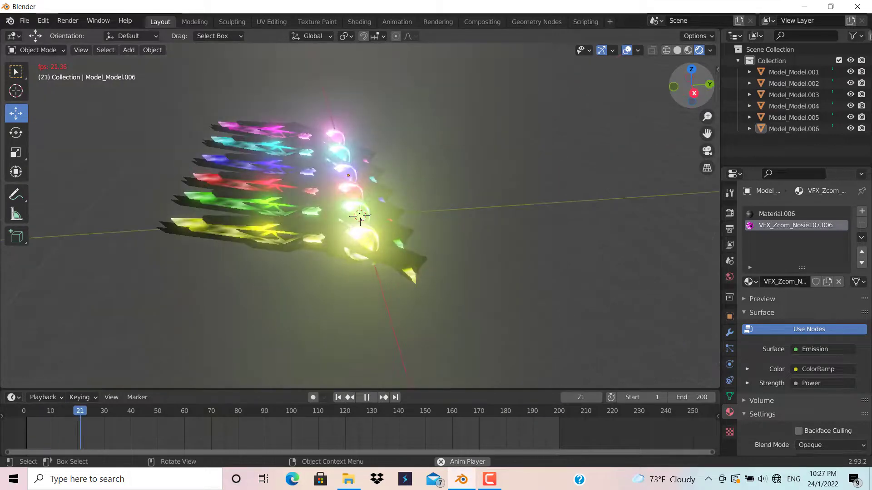